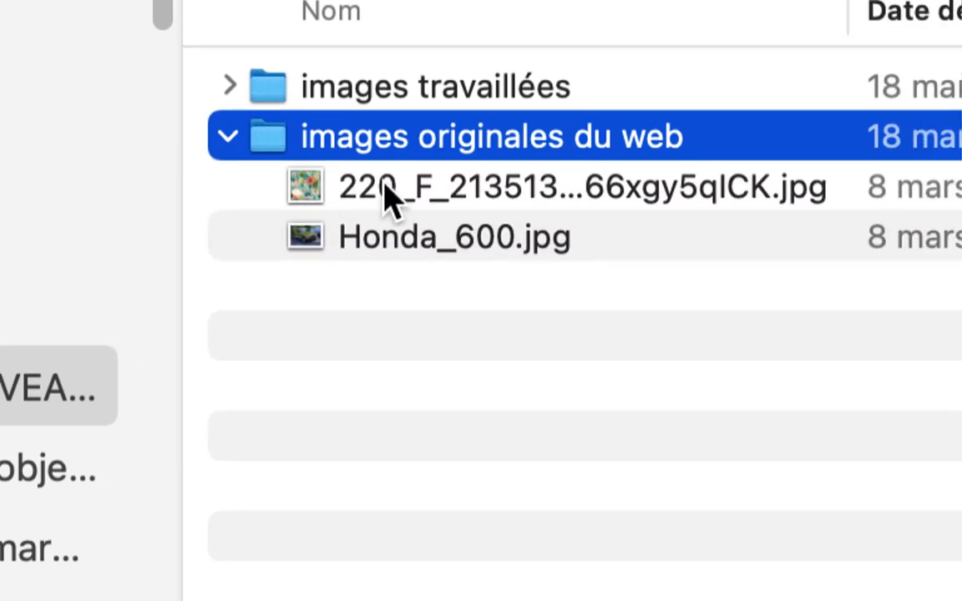
- Open the floral pattern JPG and Honda_600.jpg from the "images originales du web" folder together in Photoshop
click(501, 215)
shift+click(392, 200)
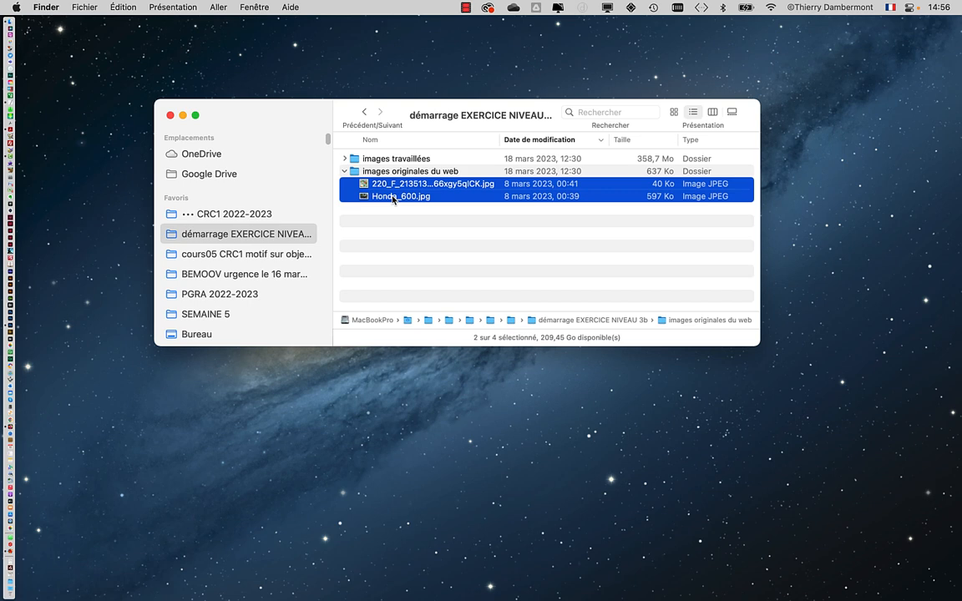
drag(392, 200, 24, 323)
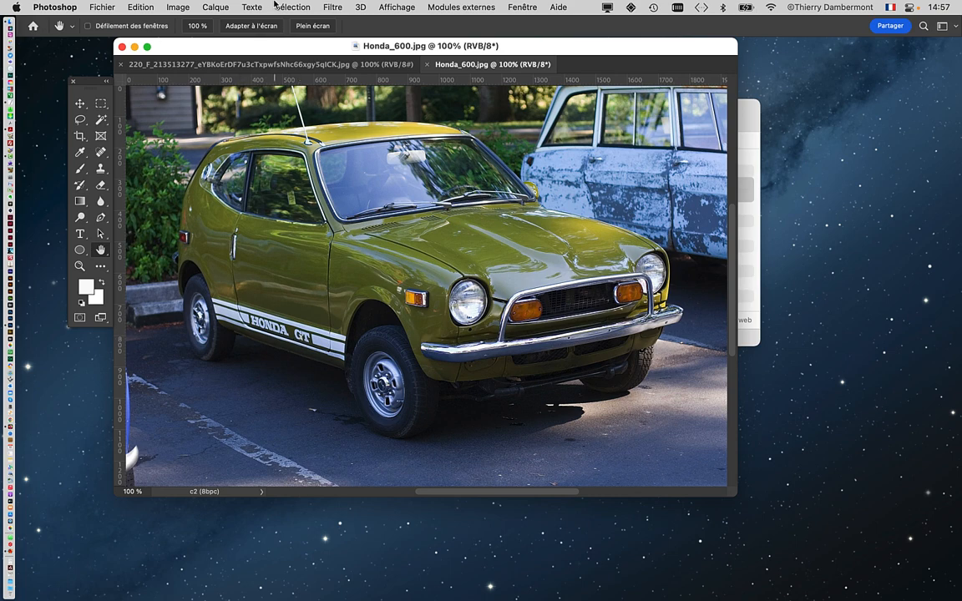
- Show the floral pattern image, enlarge its document window and magnify the pattern to about 335% for inspection
click(258, 64)
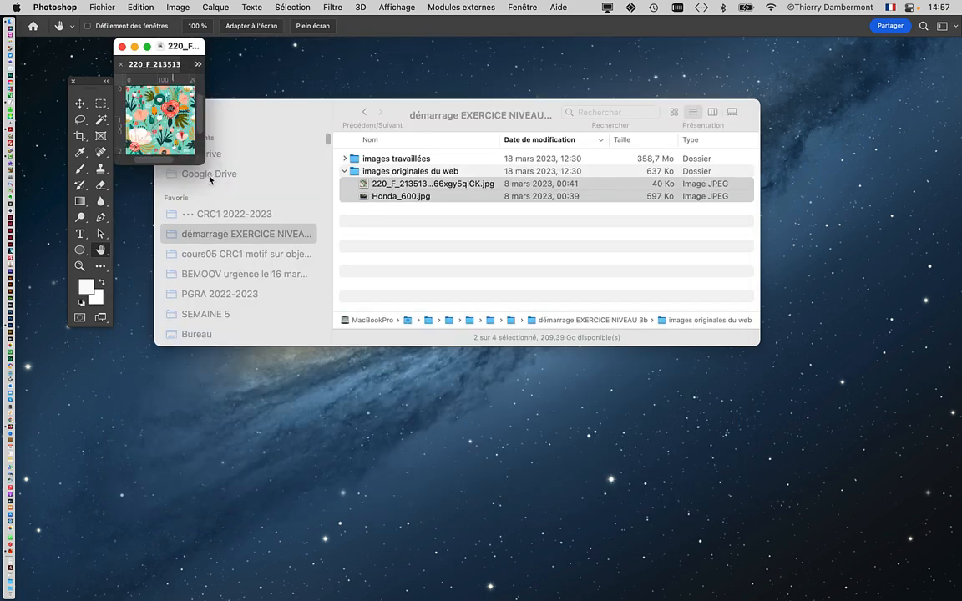
drag(203, 164, 850, 478)
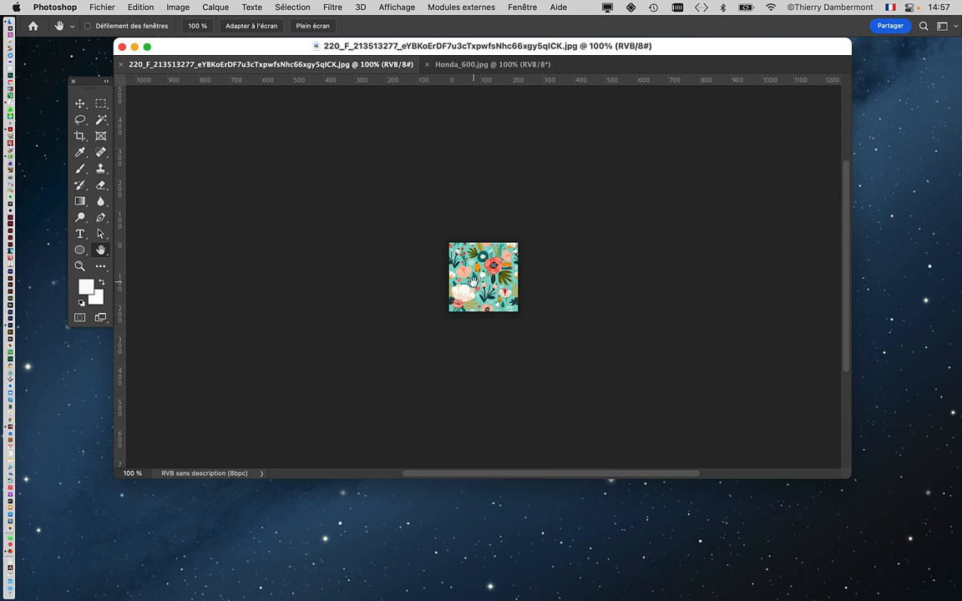
scroll(475, 280, up, 2)
scroll(475, 279, up, 4)
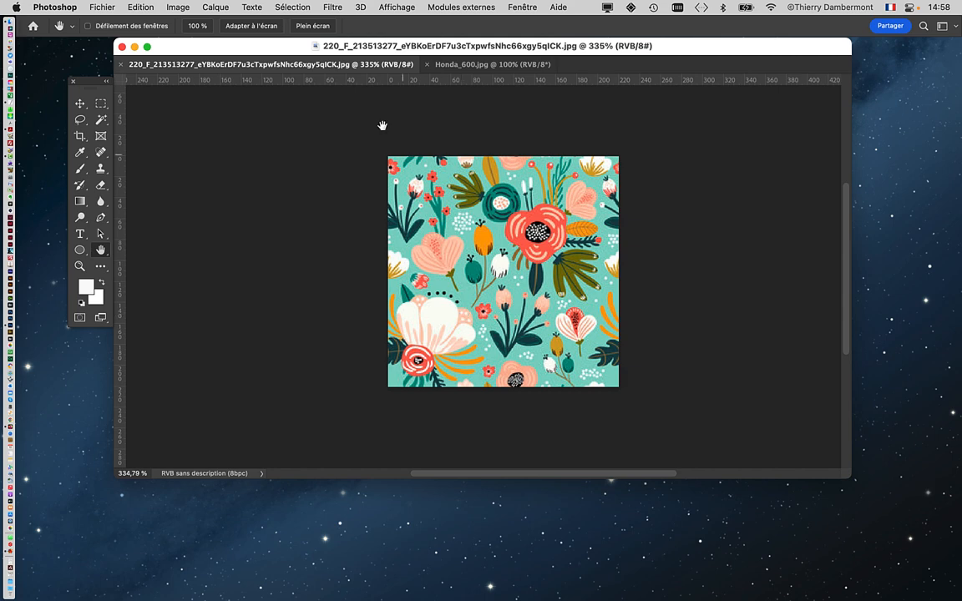
- Compare Honda_600.jpg with the floral pattern image and close both documents to return to the Finder
click(484, 64)
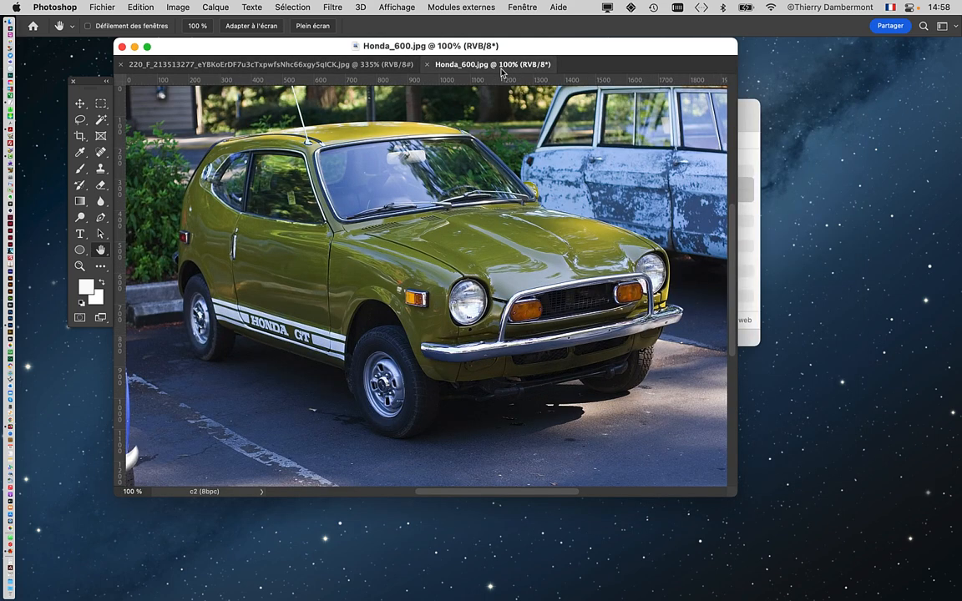
click(343, 64)
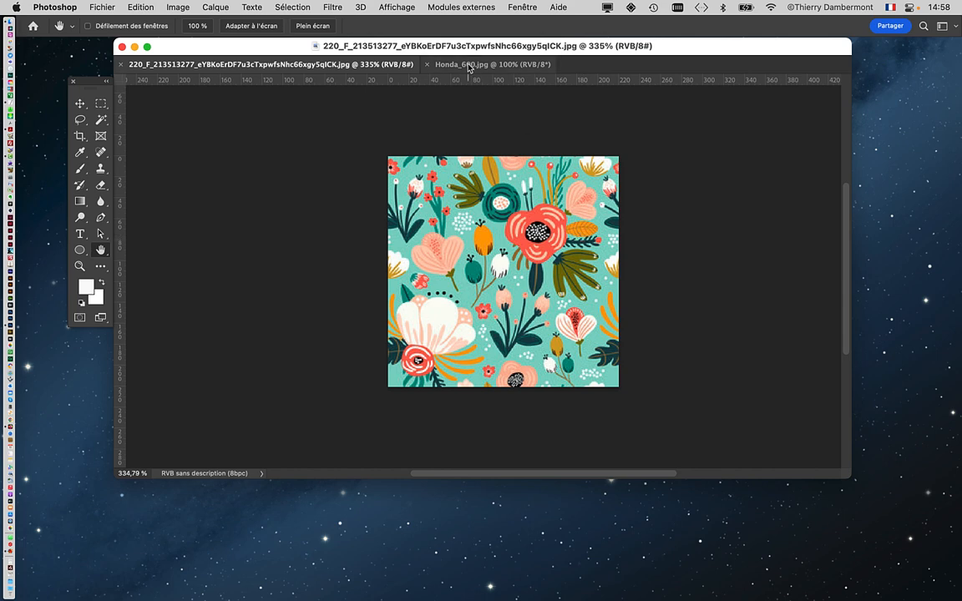
click(122, 46)
click(555, 298)
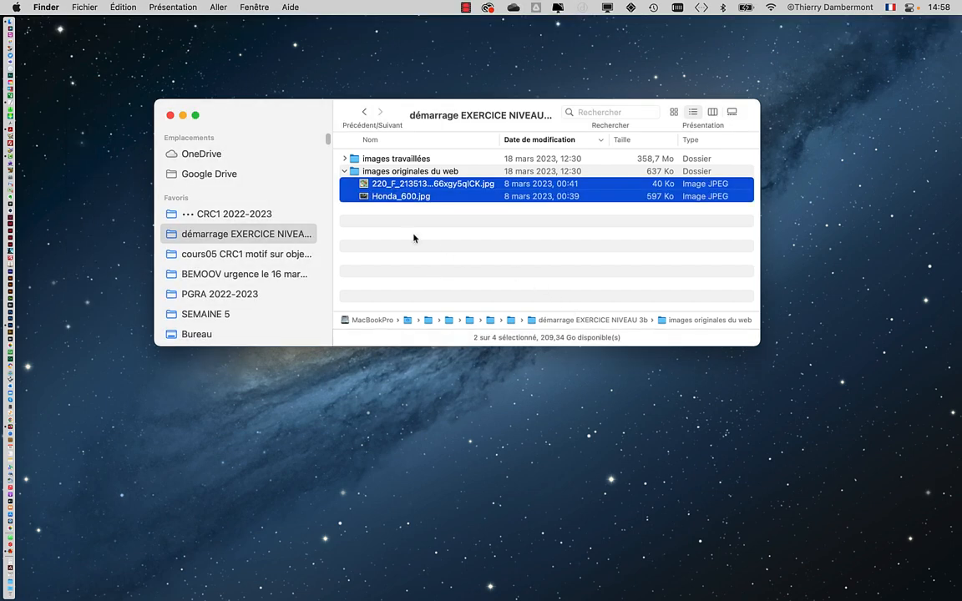
- Collapse "images originales du web", expand "images travaillées" and its subfolder "la voiture avec son motif intégré", and widen the name column
click(343, 171)
click(345, 159)
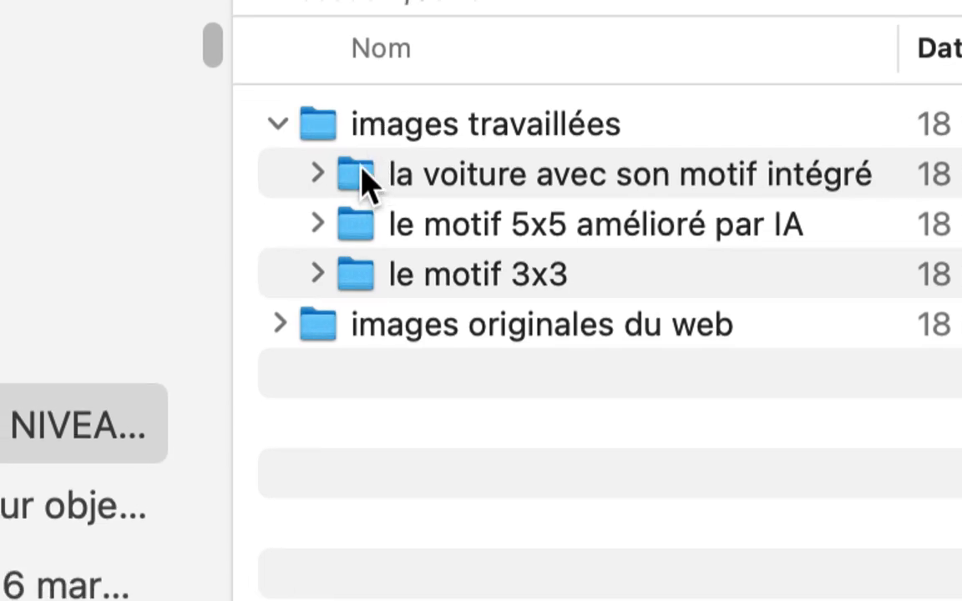
click(362, 171)
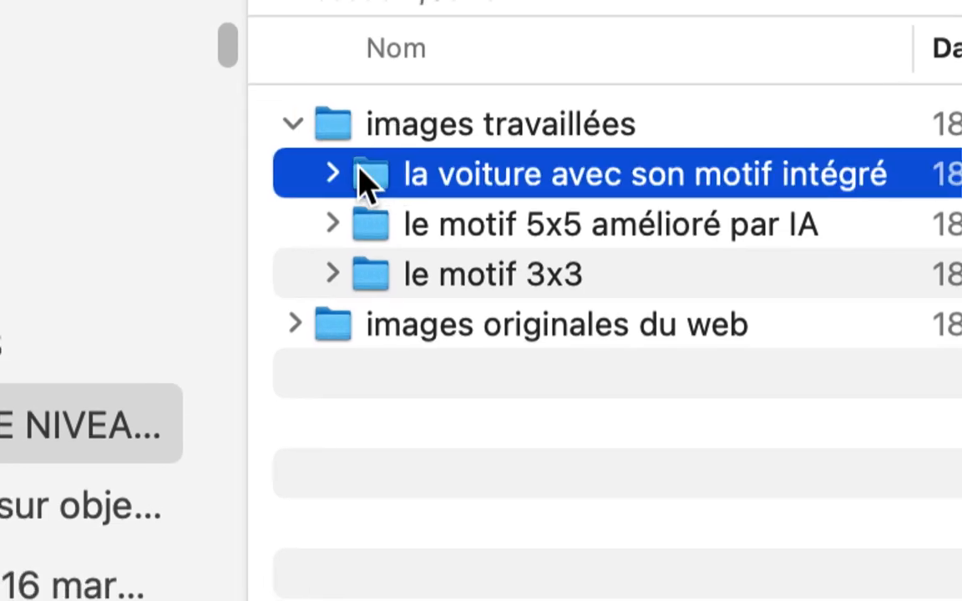
click(317, 173)
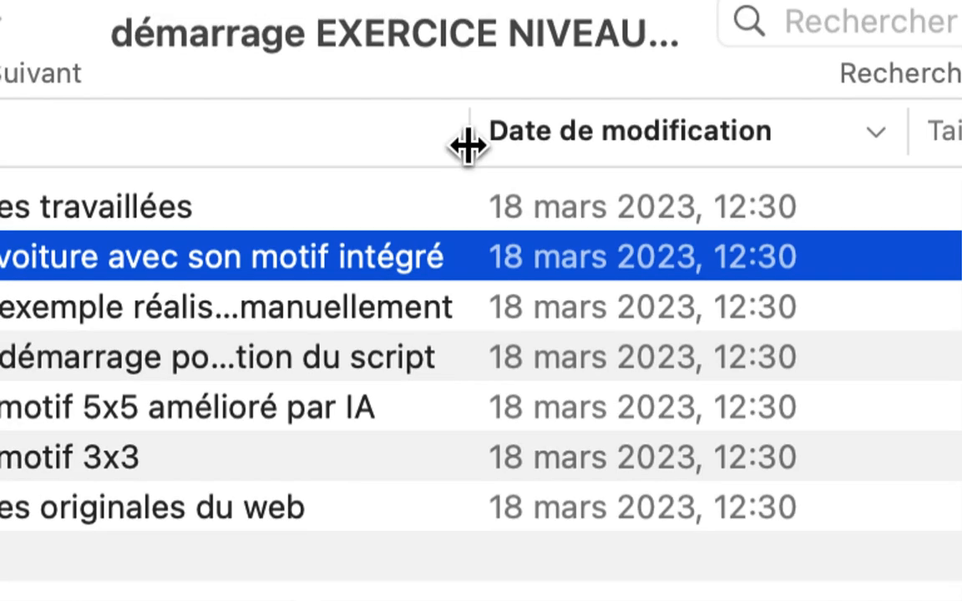
drag(441, 112, 827, 97)
- Expand the folder "exemple réalisé manuellement" and open "Honda x2 par IA - 07-motif-flou-01.psd" in Photoshop
click(380, 178)
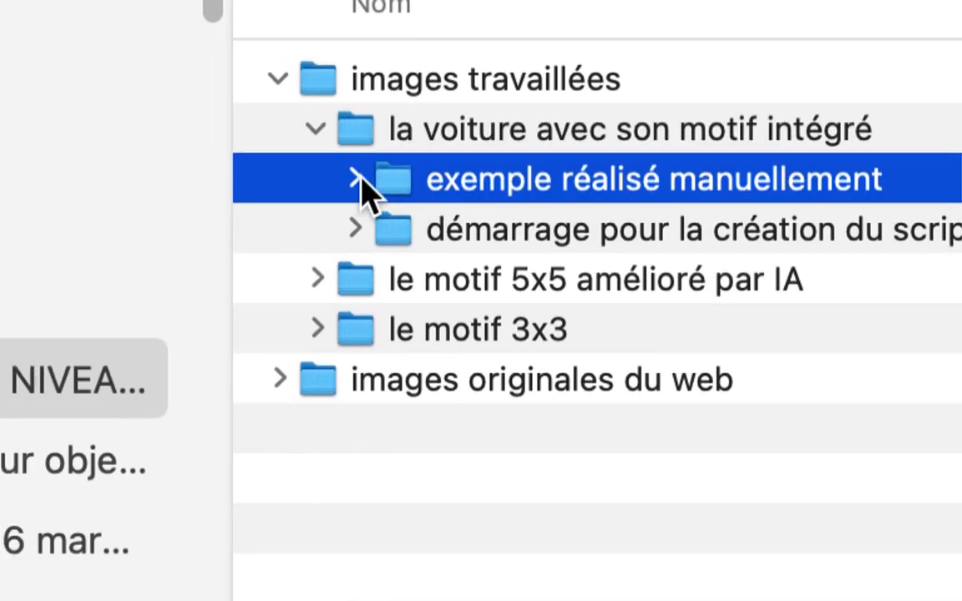
click(291, 180)
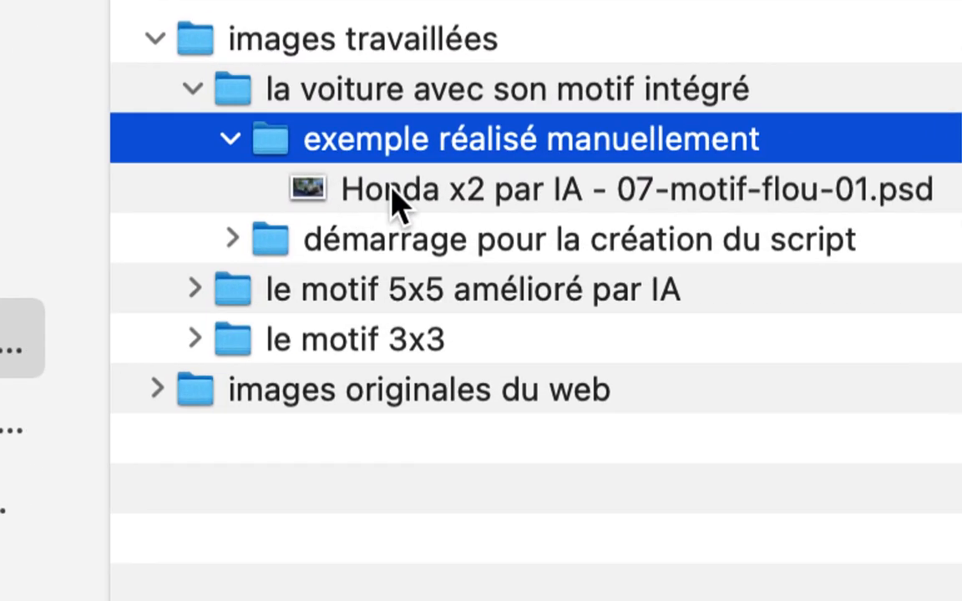
click(392, 201)
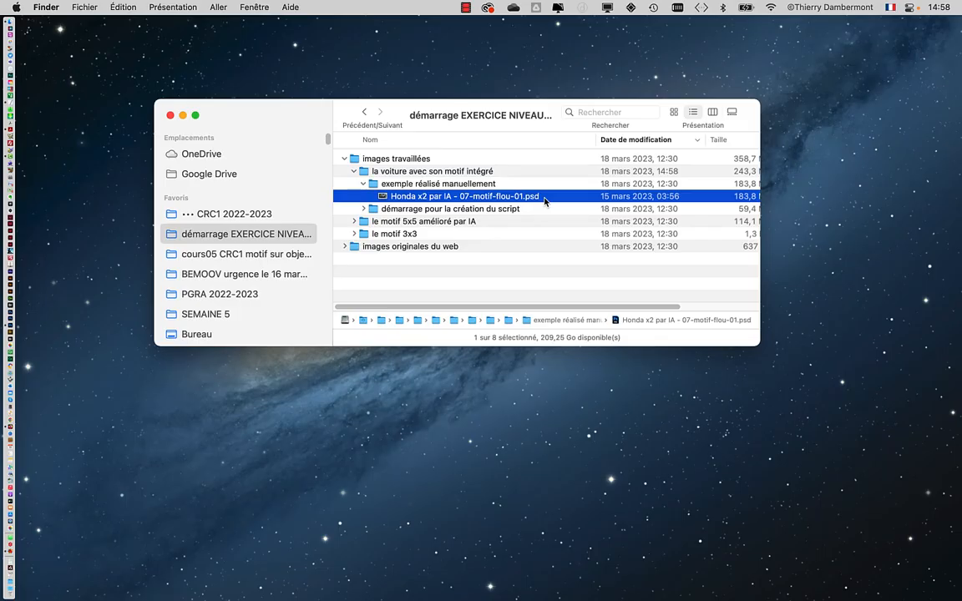
double_click(544, 197)
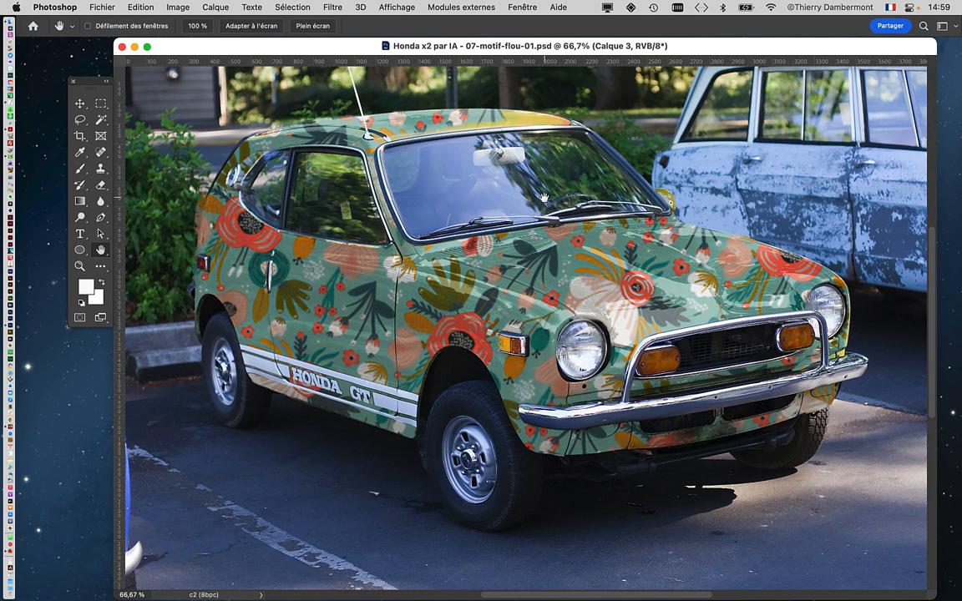
- Display the patterned car in full-screen mode and check its image size without changing it
key(f)
scroll(469, 248, up, 1)
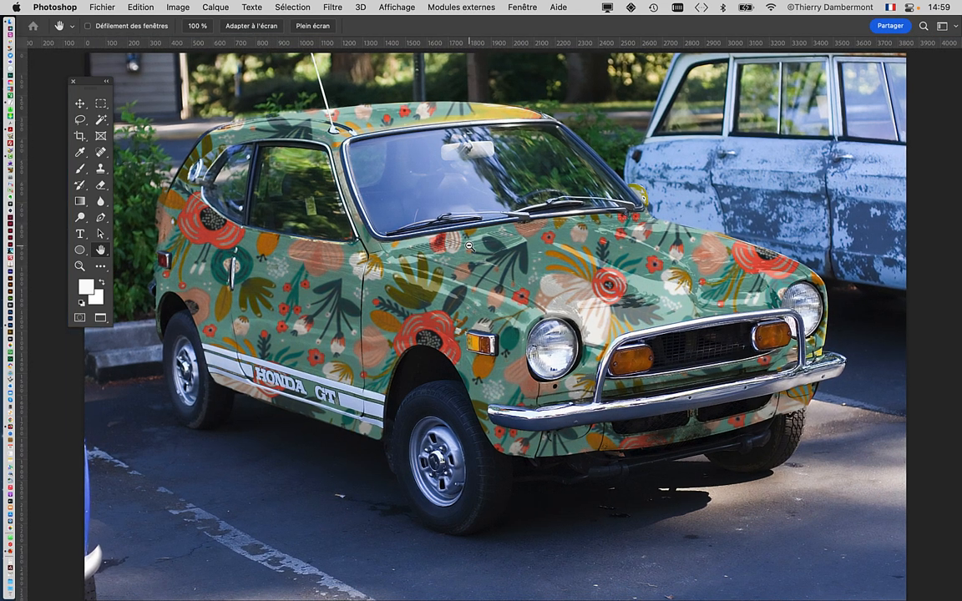
click(178, 6)
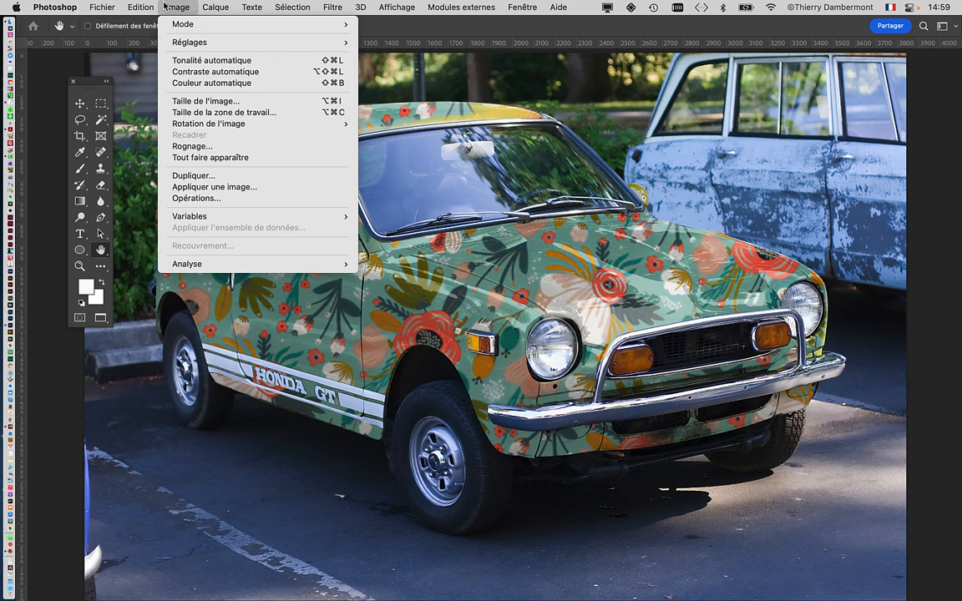
click(199, 101)
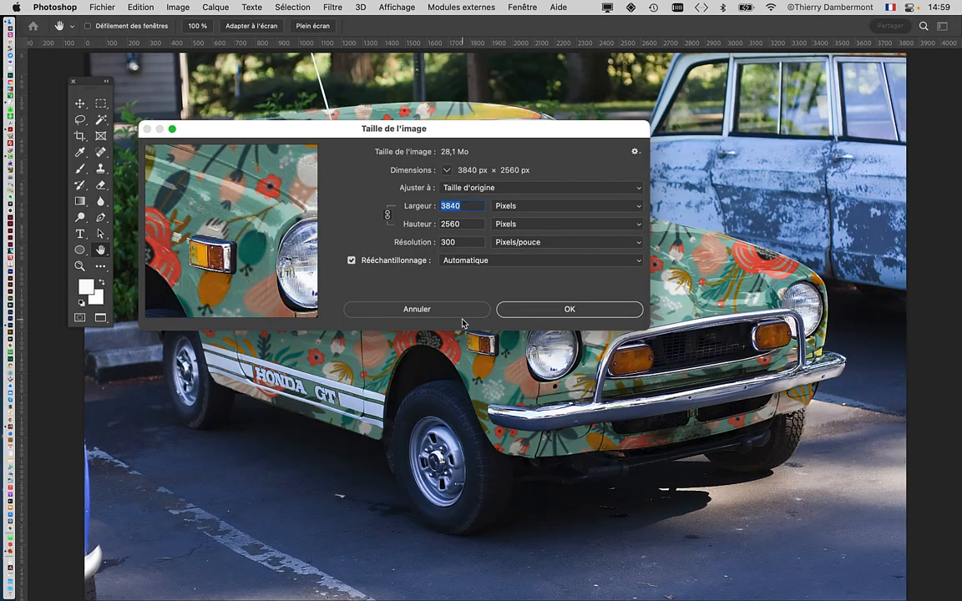
click(416, 307)
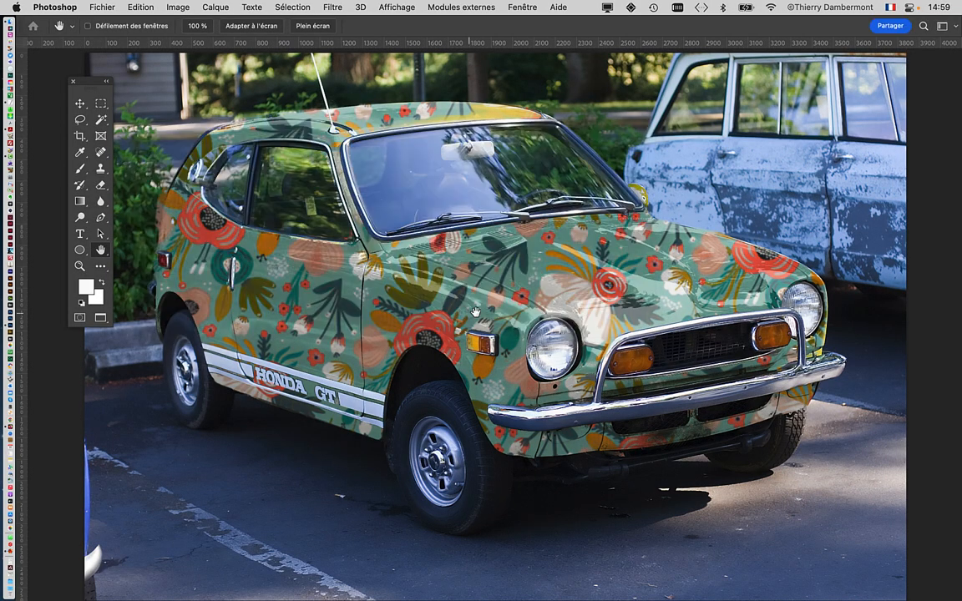
- Examine closely how the floral pattern blends into the car's bonnet, headlights, grille and bumper area
scroll(661, 295, up, 5)
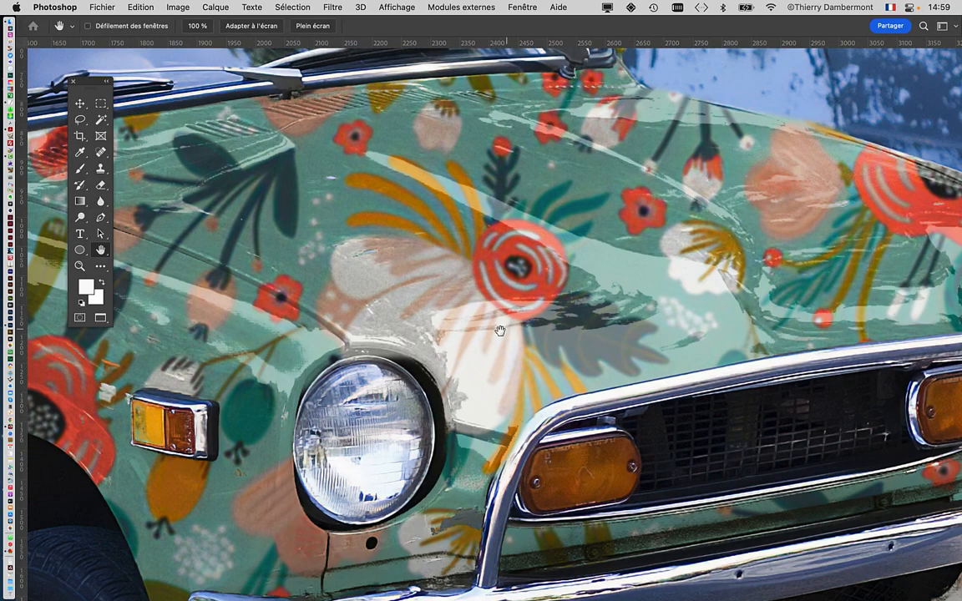
drag(495, 336, 616, 123)
scroll(626, 206, up, 1)
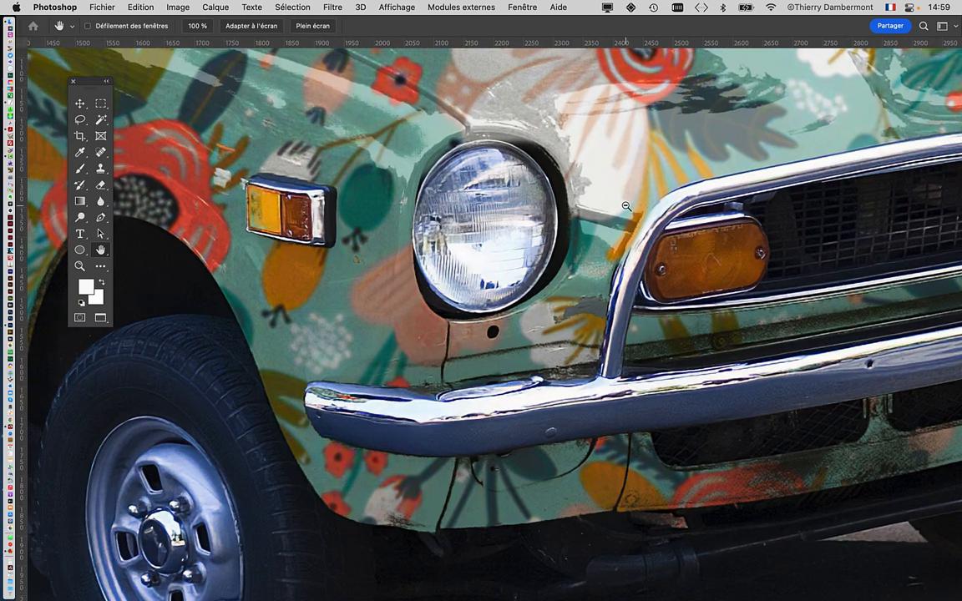
scroll(626, 207, up, 1)
drag(770, 202, 349, 402)
drag(438, 352, 458, 374)
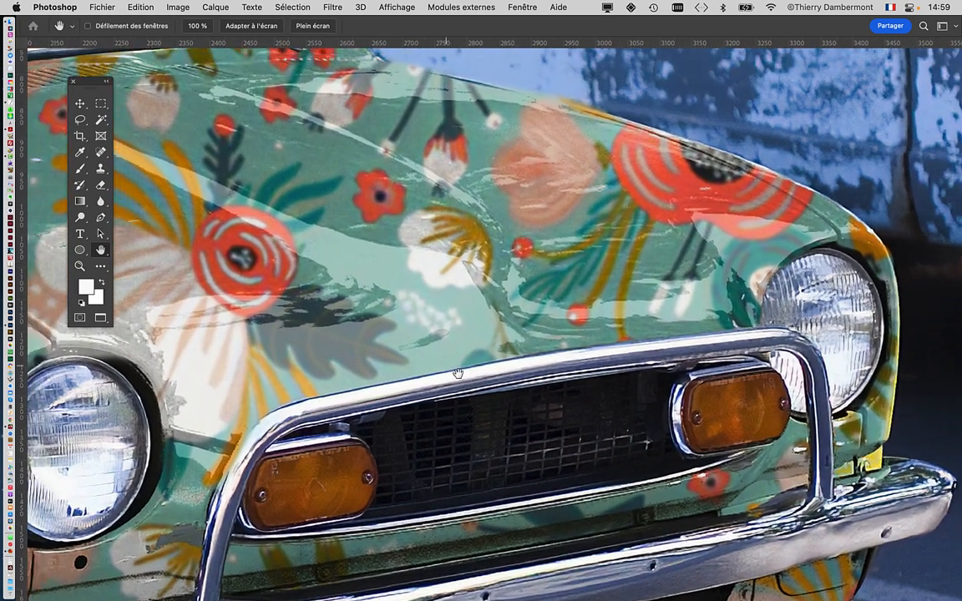
scroll(518, 346, down, 2)
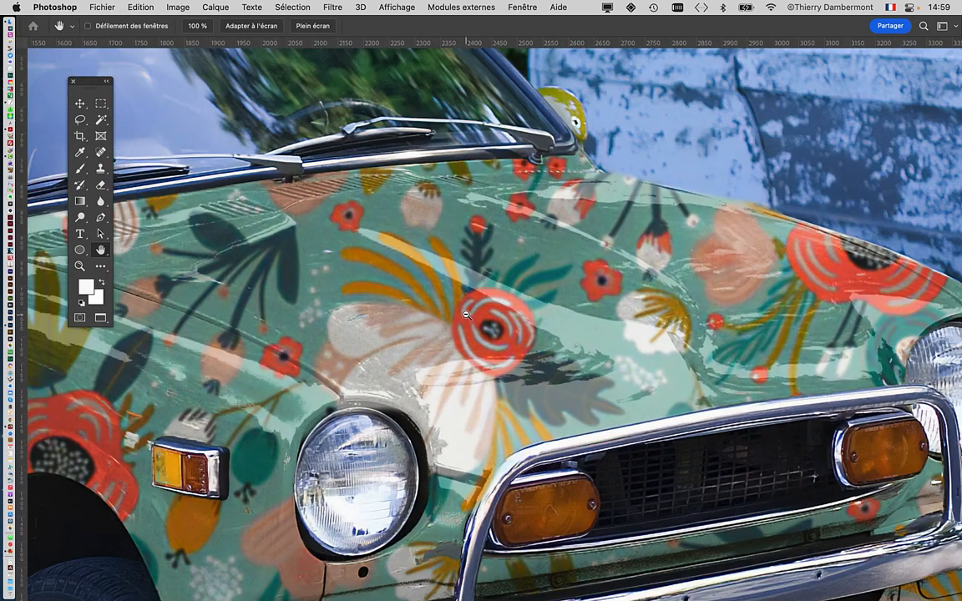
scroll(466, 314, down, 5)
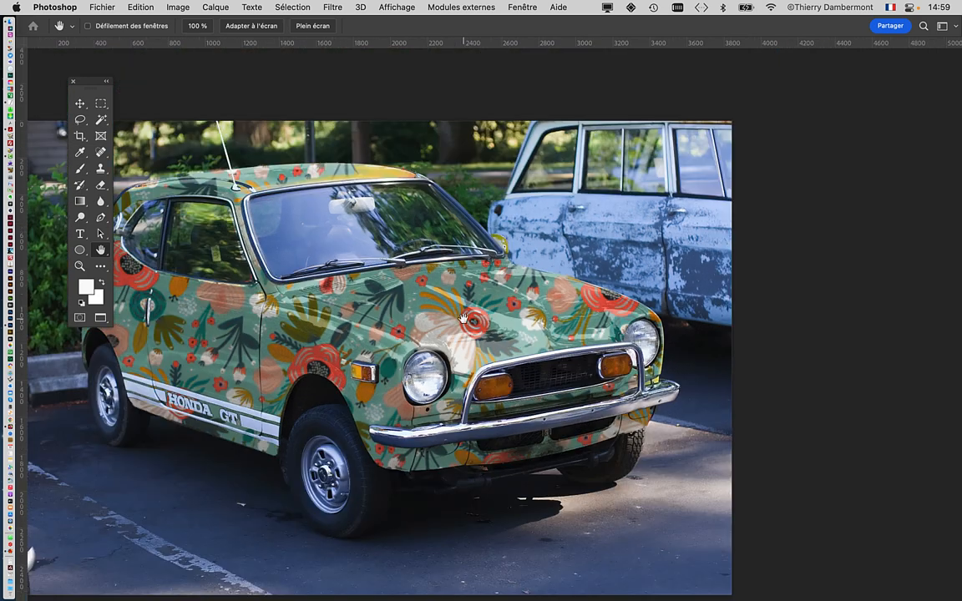
scroll(417, 288, down, 3)
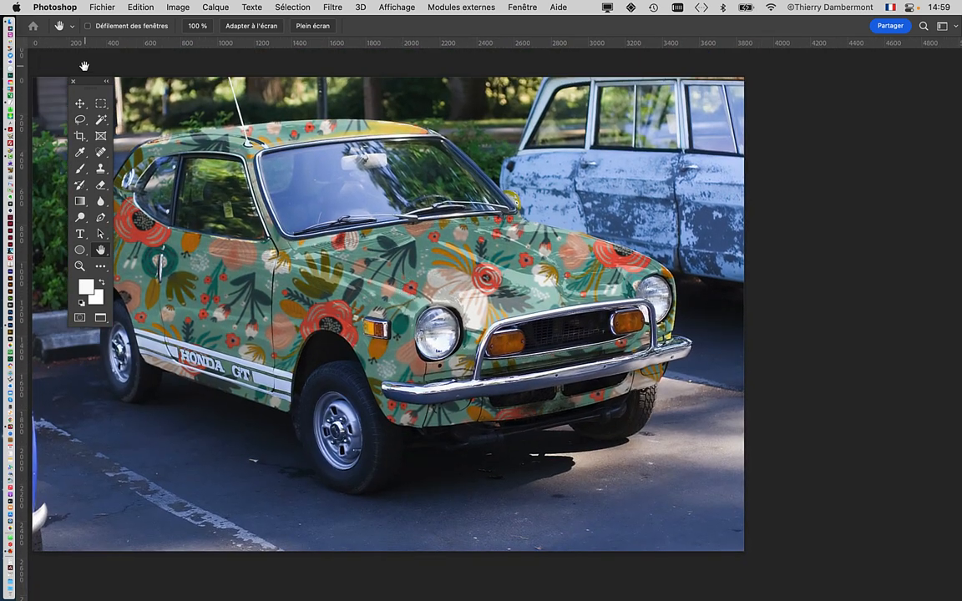
- Move the toolbox aside, show the Calques panel, place it over the parked car behind and enlarge it to show all layers
drag(82, 80, 52, 70)
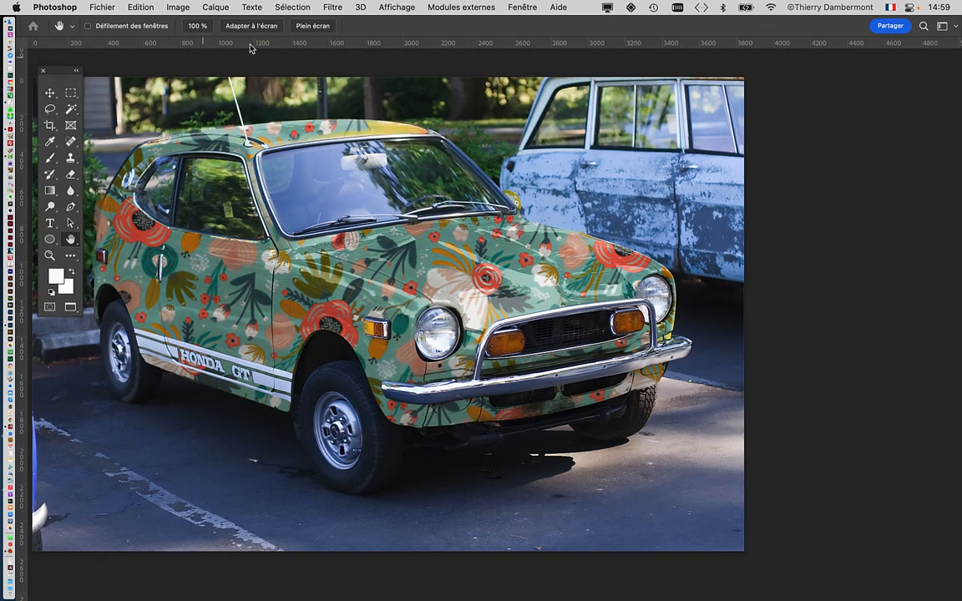
click(537, 6)
click(556, 128)
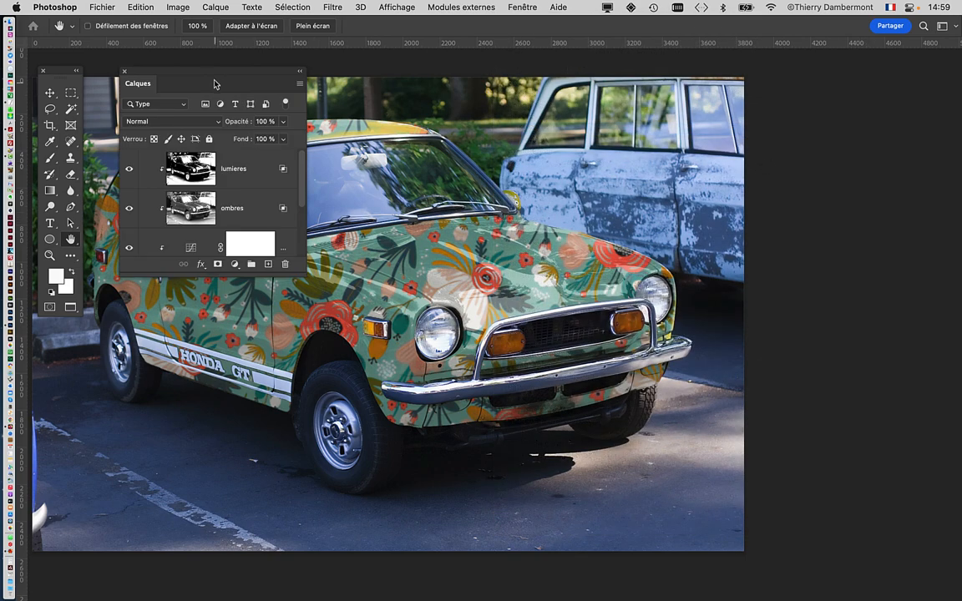
drag(214, 83, 710, 74)
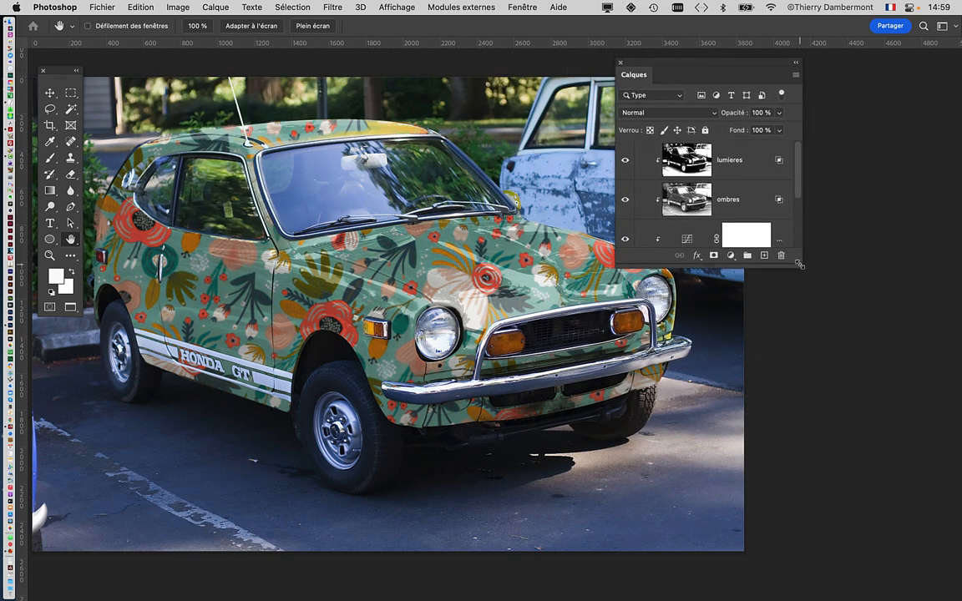
drag(799, 263, 919, 476)
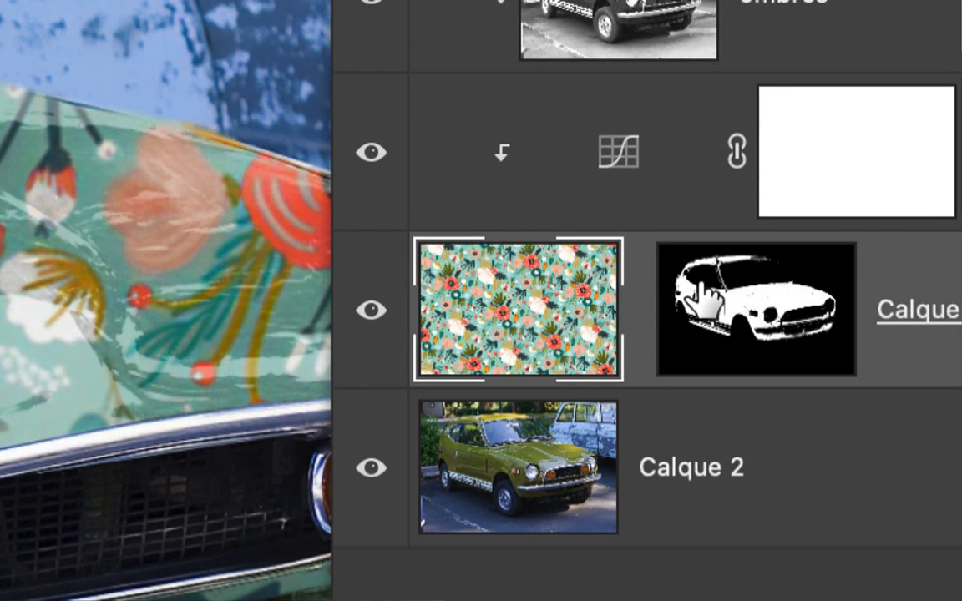
- Inspect the car mask and the floral pattern thumbnail of Calque 3 and check the link between them
click(850, 305)
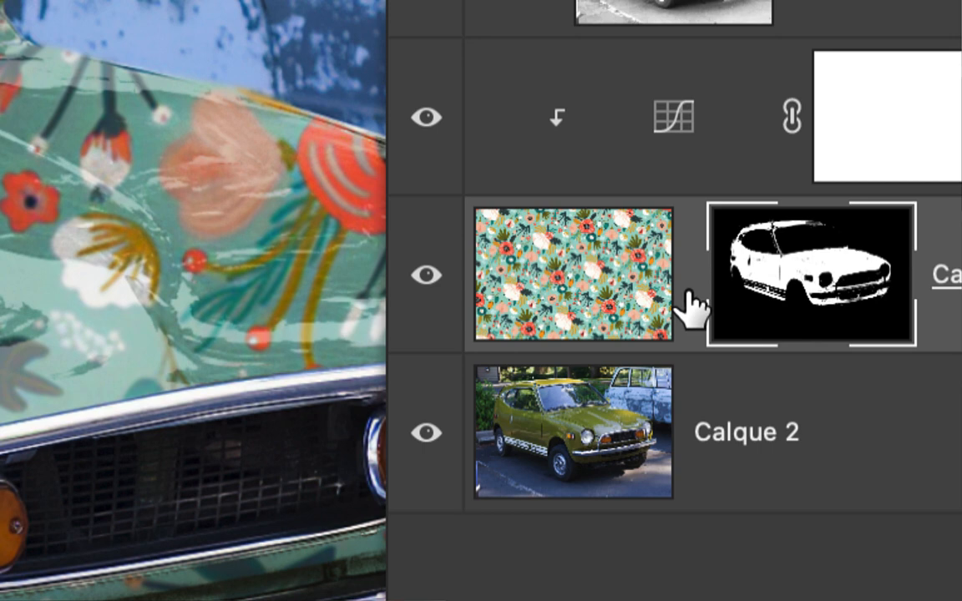
click(614, 271)
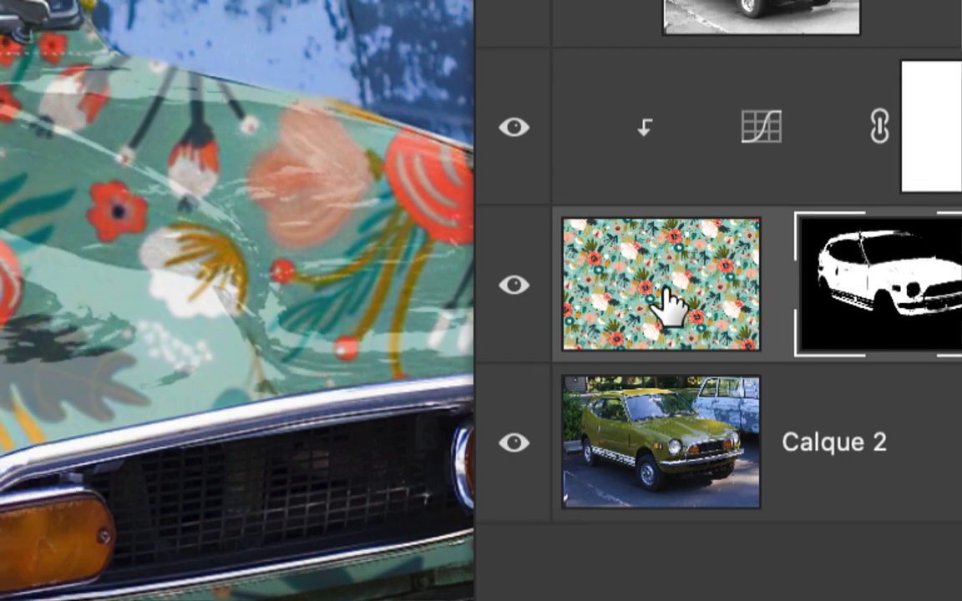
click(579, 298)
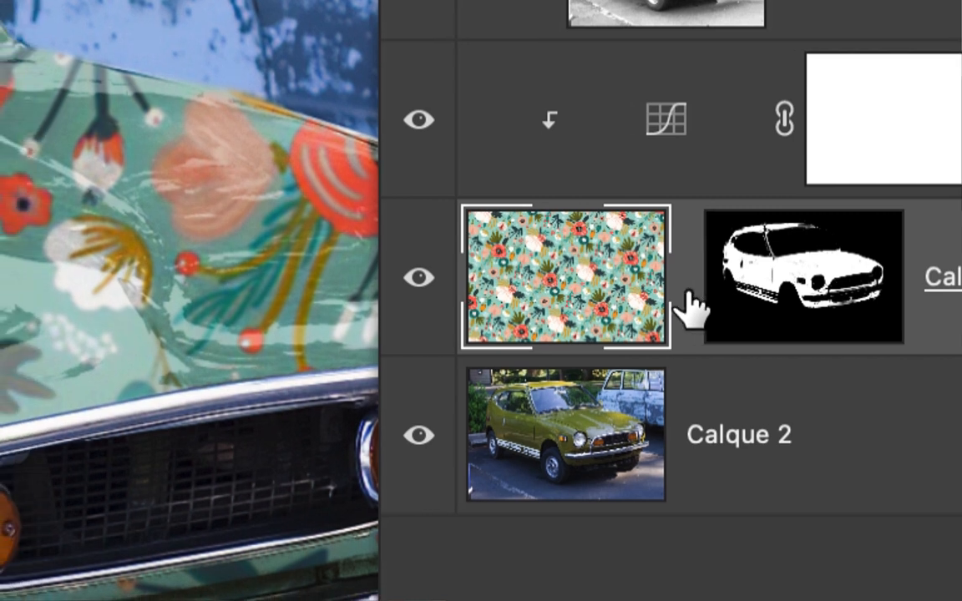
click(687, 292)
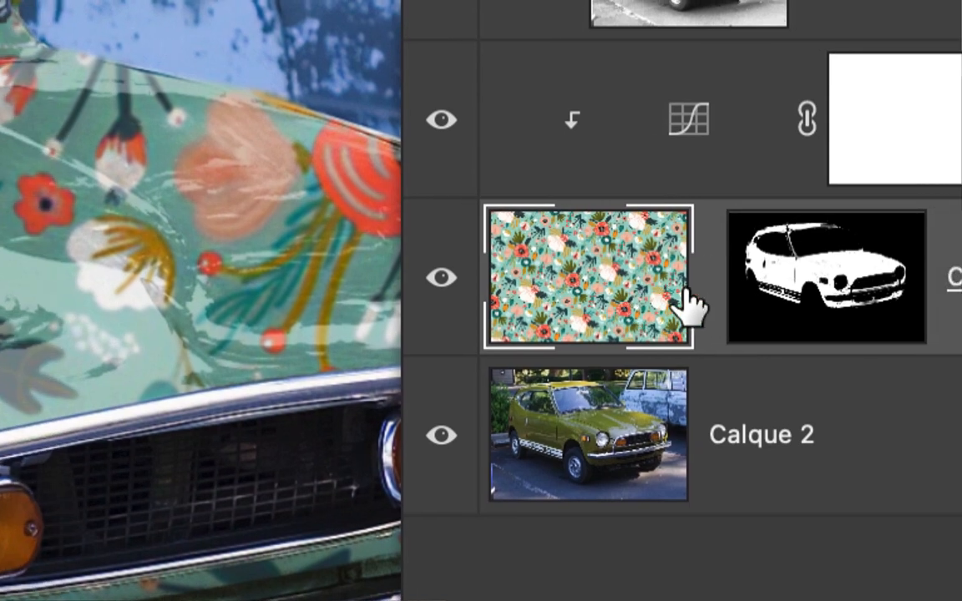
click(684, 288)
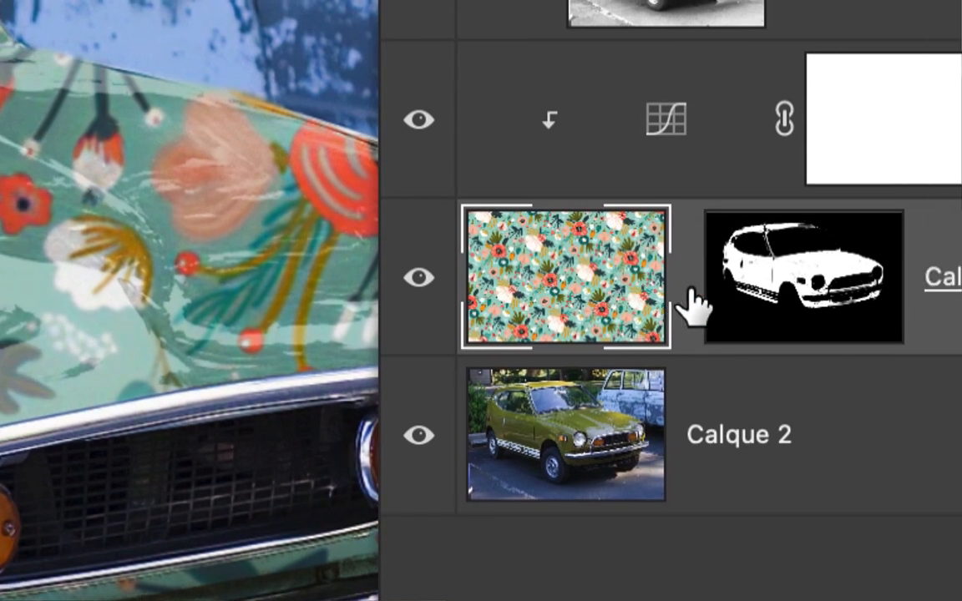
click(686, 290)
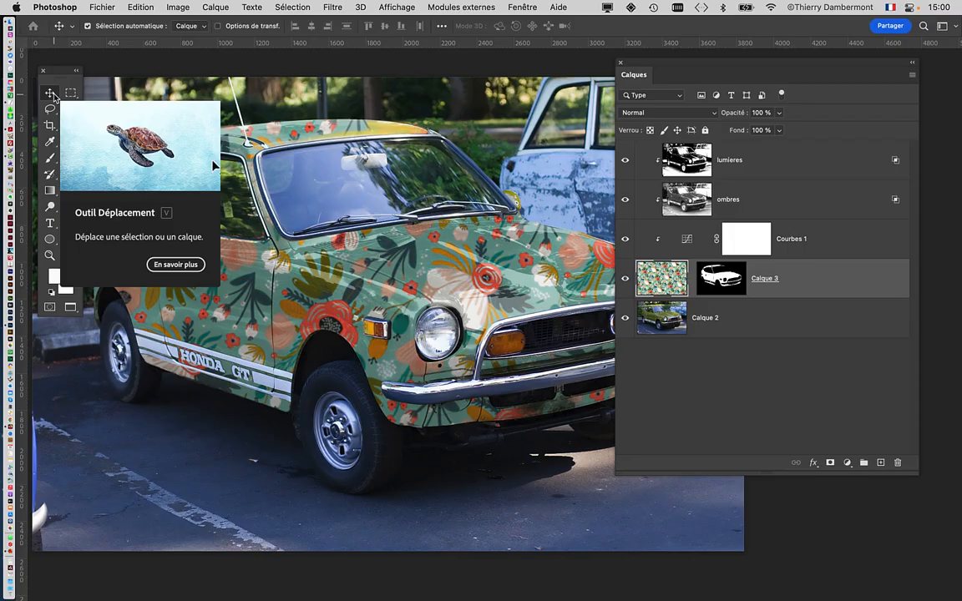
- Shift the floral pattern of Calque 3 within the car mask, leaving the mask in place
drag(676, 67, 835, 84)
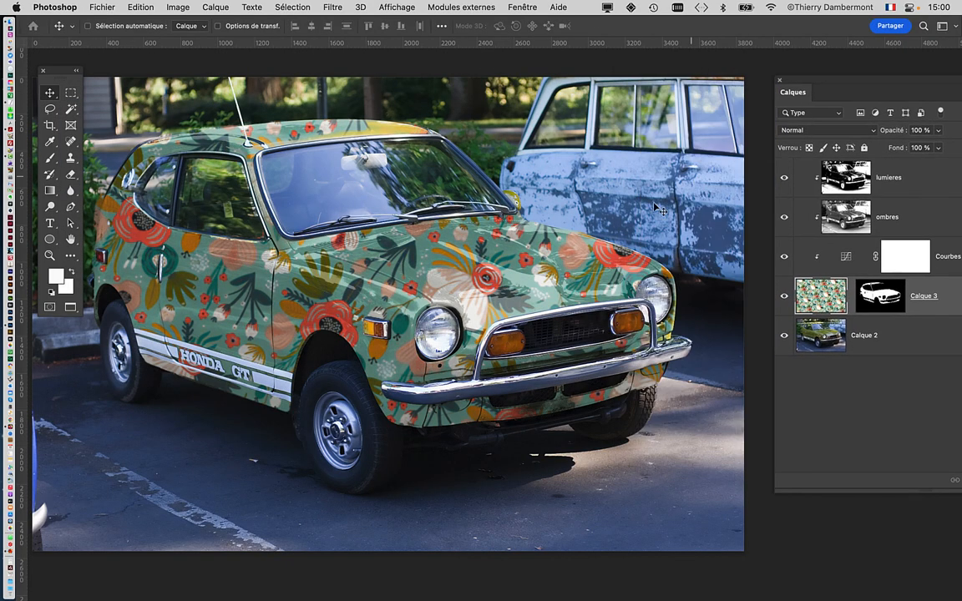
drag(448, 257, 704, 222)
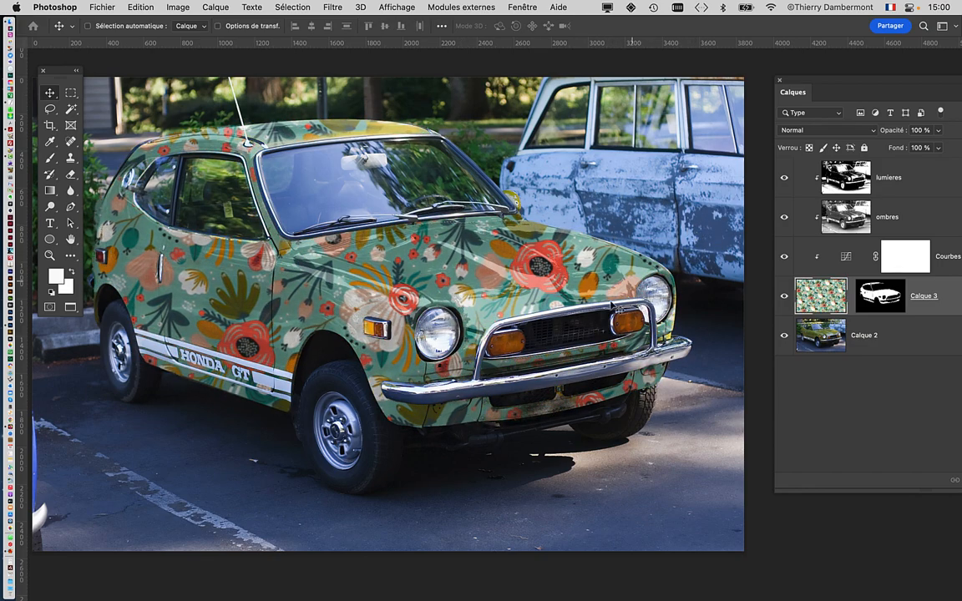
drag(814, 83, 661, 85)
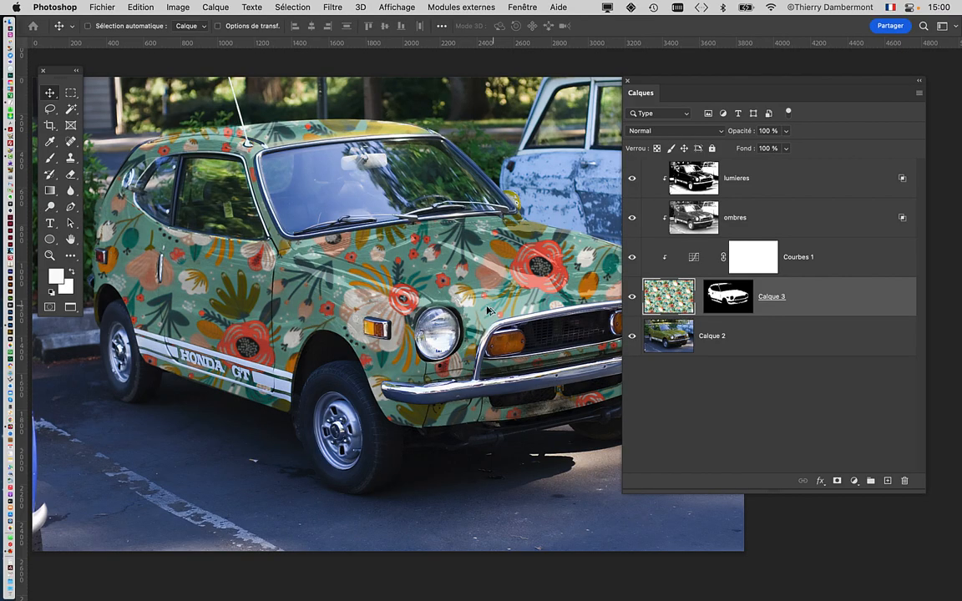
- Scale the floral pattern of Calque 3 to 59.83% and reposition it at X 2176.50 px, Y 900 px over the car
scroll(488, 311, down, 5)
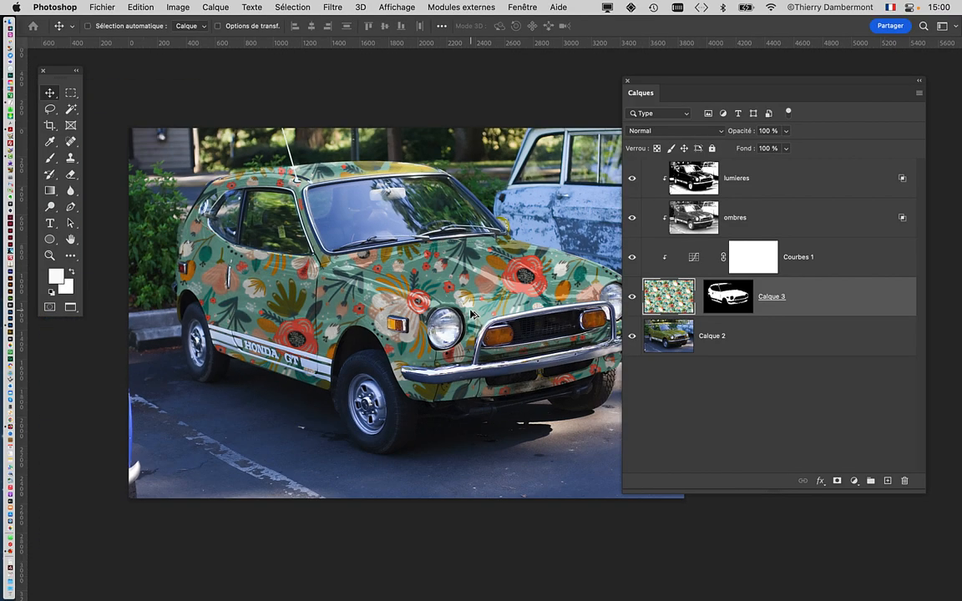
drag(646, 87, 841, 88)
click(140, 6)
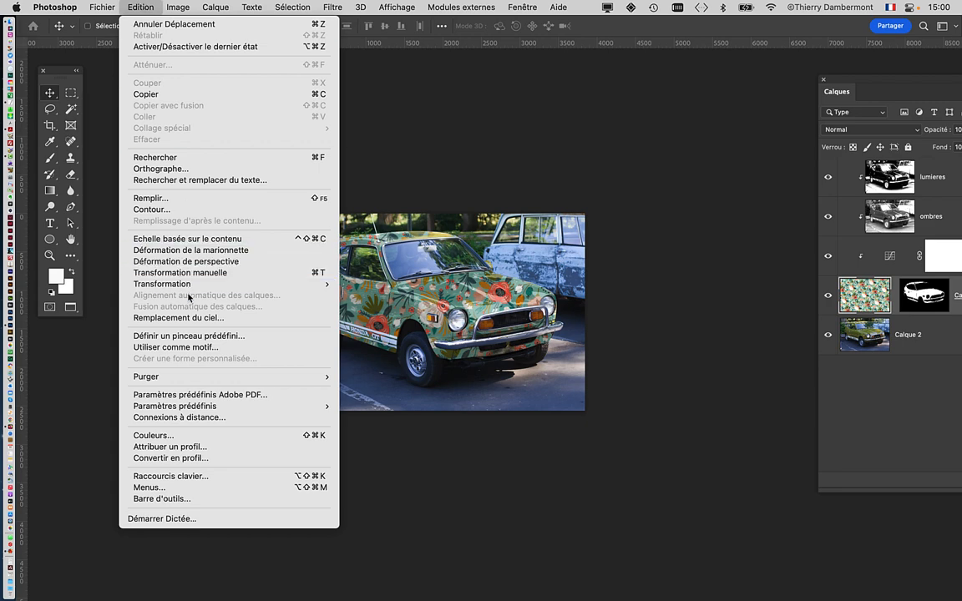
click(172, 272)
key(super+minus)
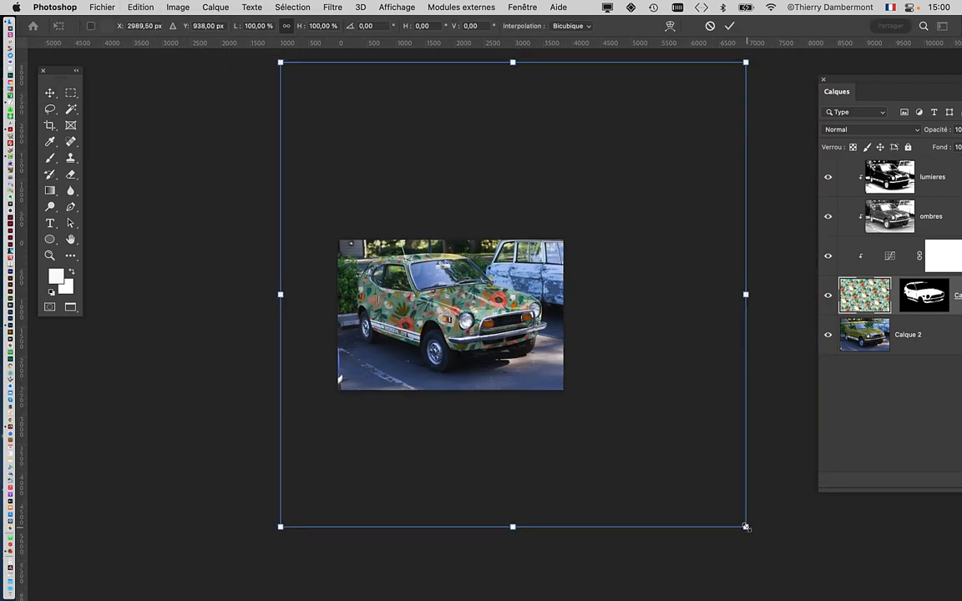
drag(746, 526, 668, 414)
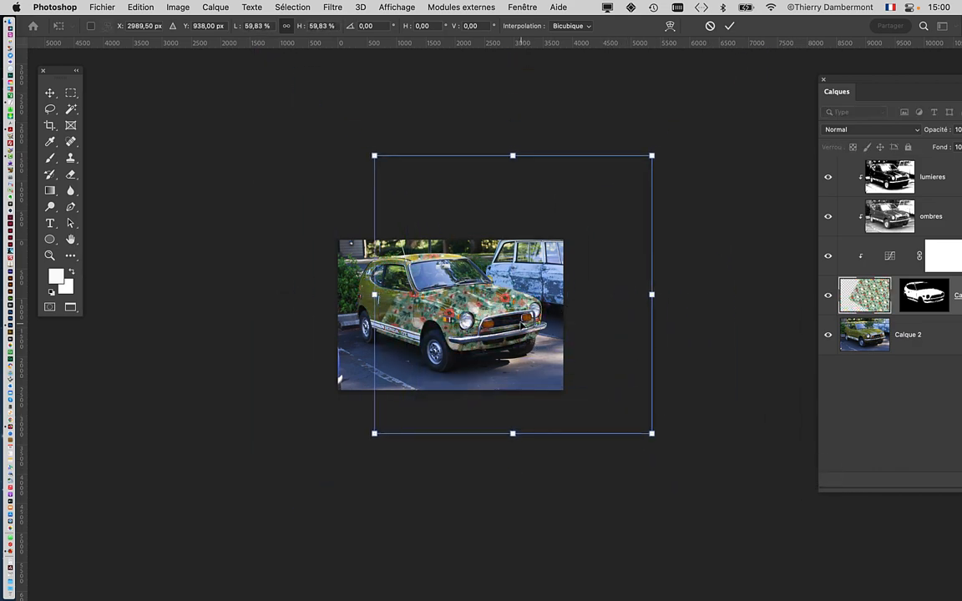
drag(521, 325, 474, 323)
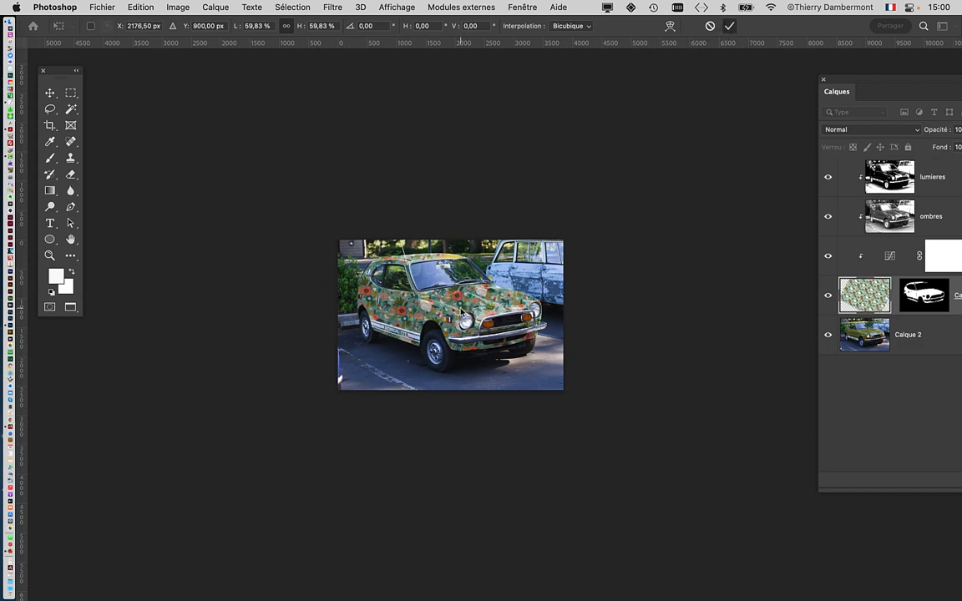
scroll(462, 311, up, 5)
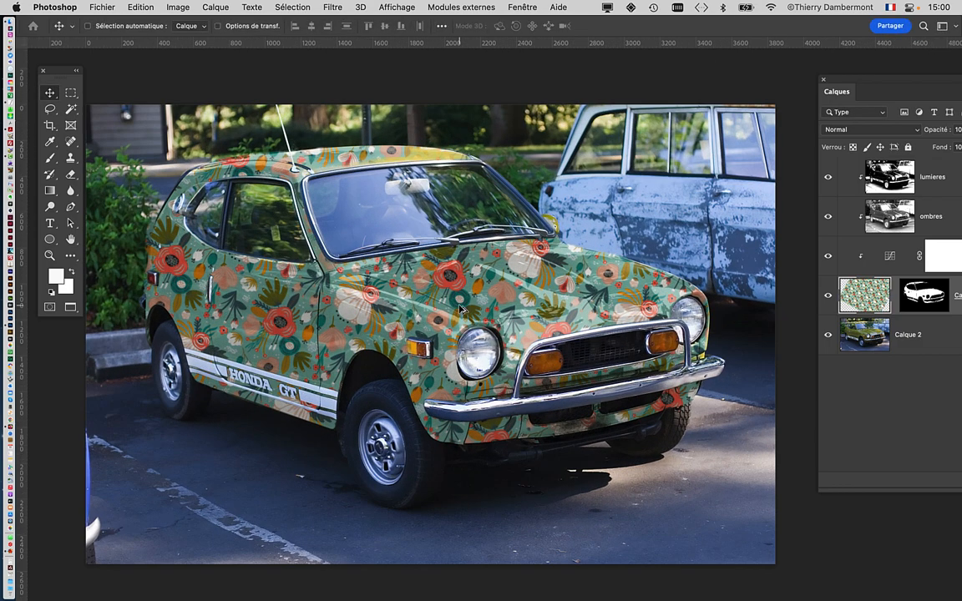
- Hide and show the Courbes 1 adjustment repeatedly to compare its effect on the floral bodywork, close up and on the whole car
scroll(459, 311, up, 6)
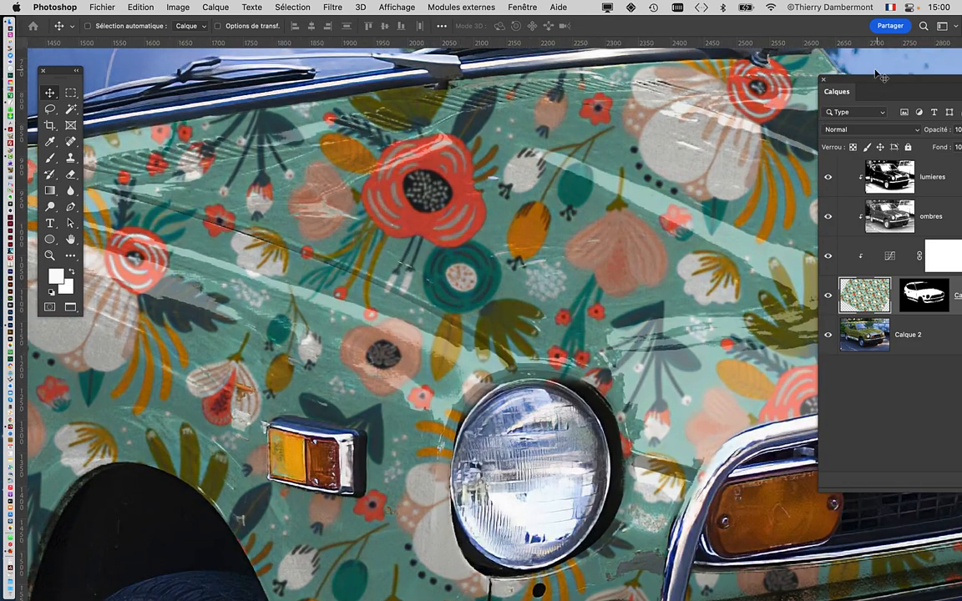
drag(869, 81, 647, 67)
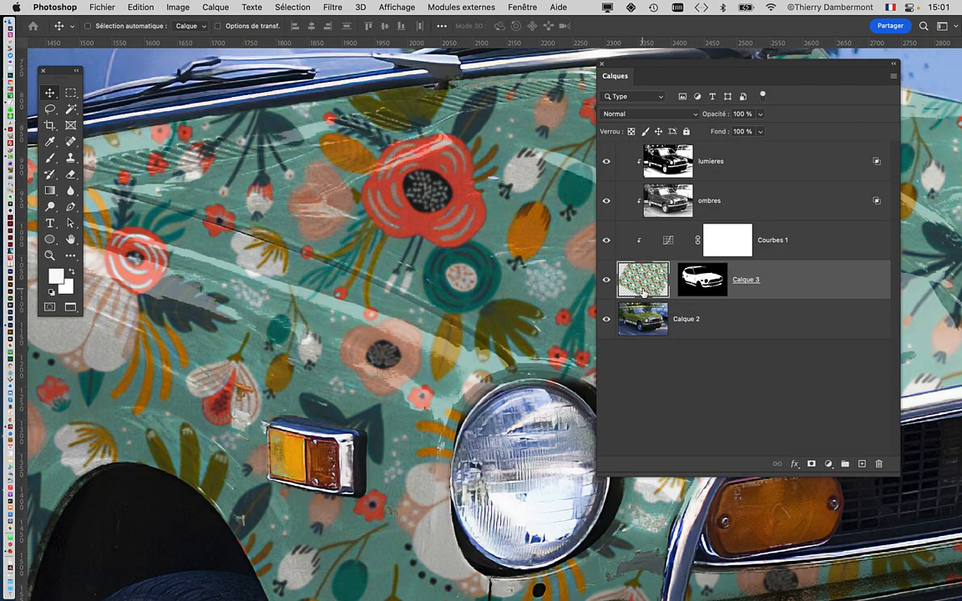
drag(640, 65, 806, 55)
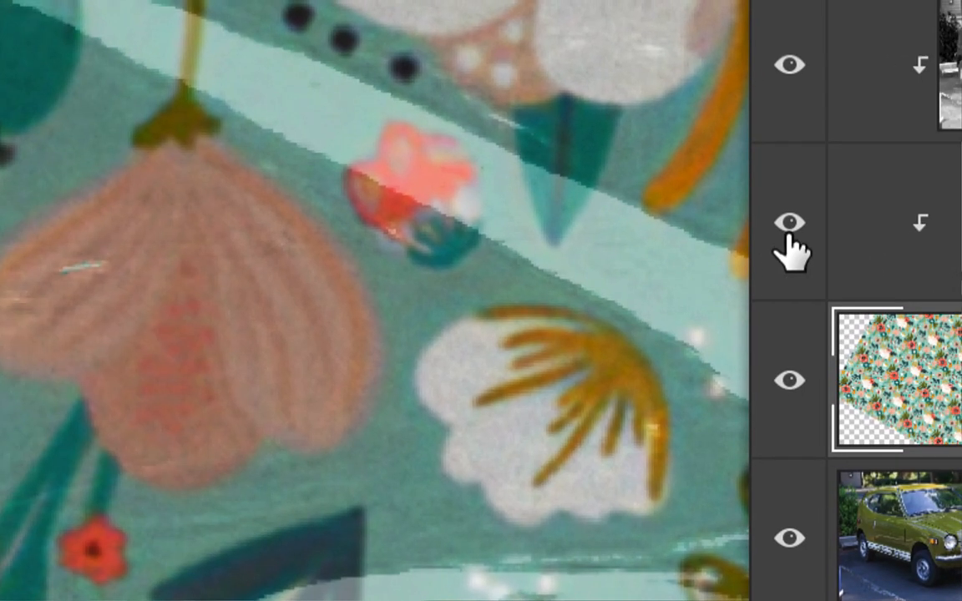
click(770, 228)
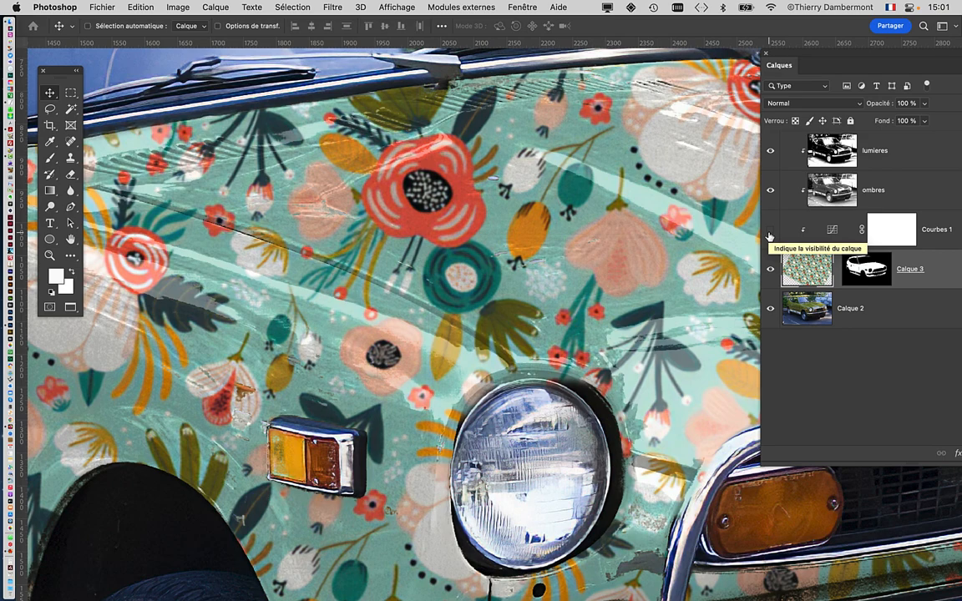
click(770, 233)
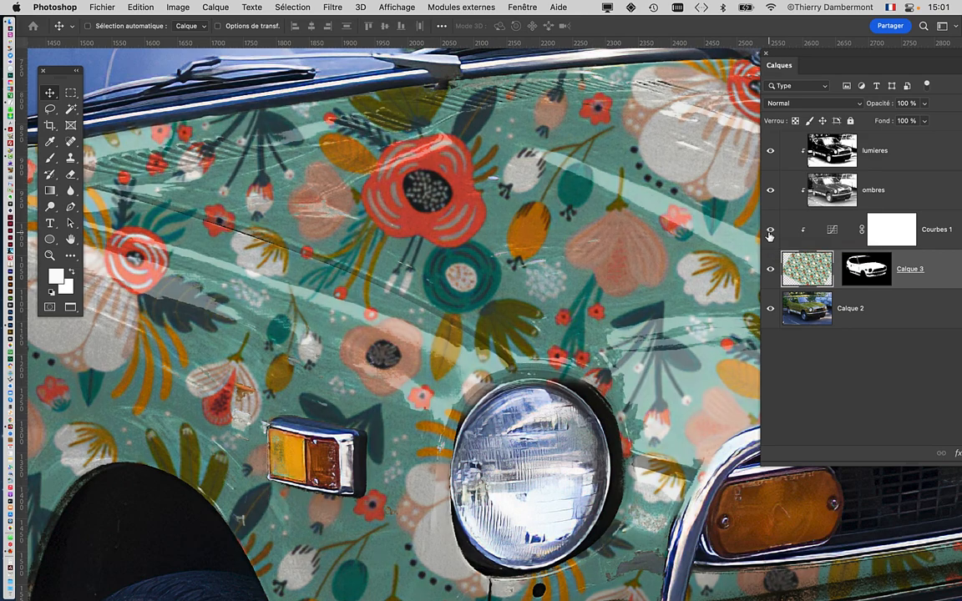
click(769, 233)
scroll(608, 293, down, 3)
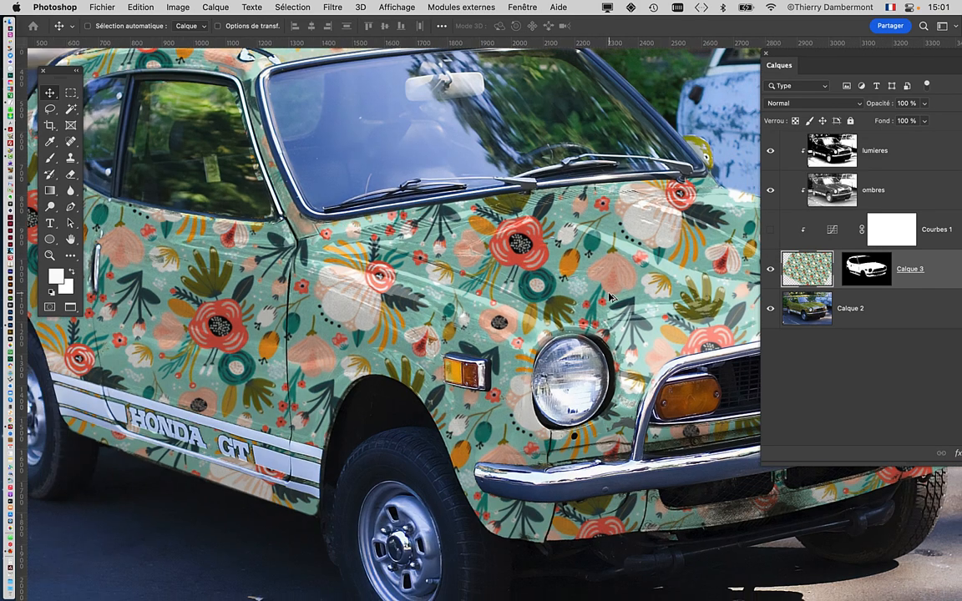
click(771, 233)
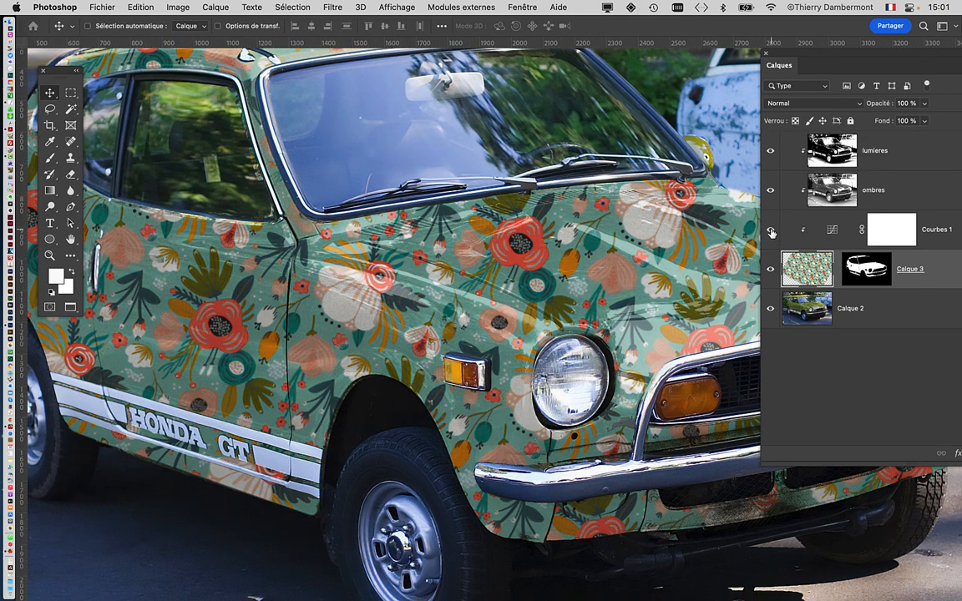
click(771, 233)
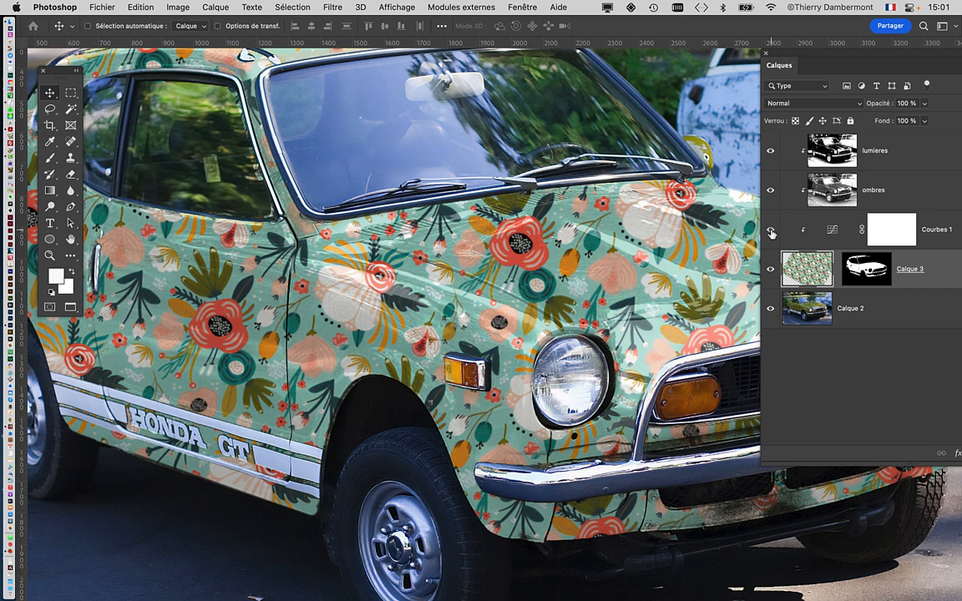
click(770, 233)
scroll(449, 271, down, 4)
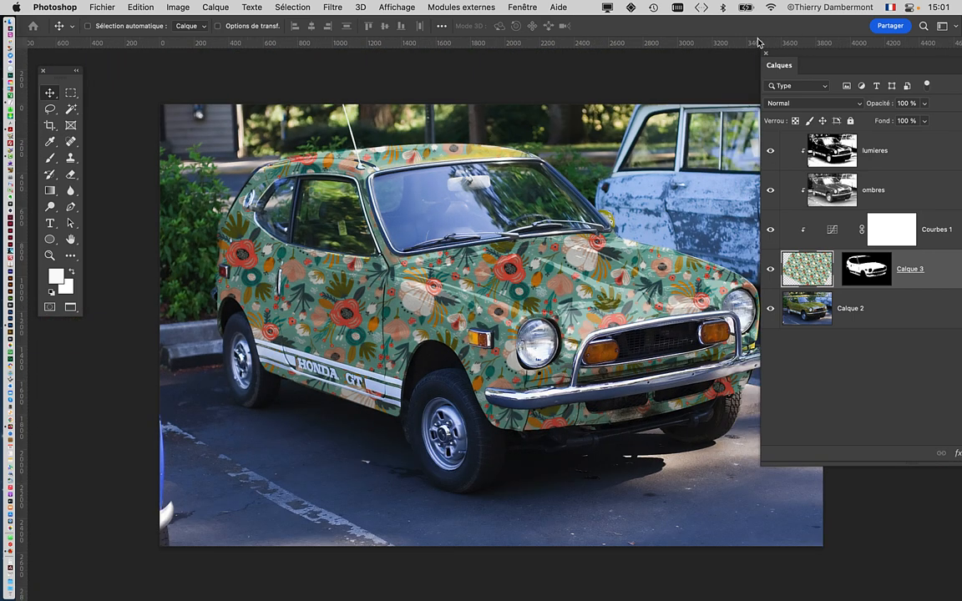
- Open the curve settings of Courbes 1, enlarge them to examine the RVB curve, and close them unchanged
drag(780, 56, 700, 63)
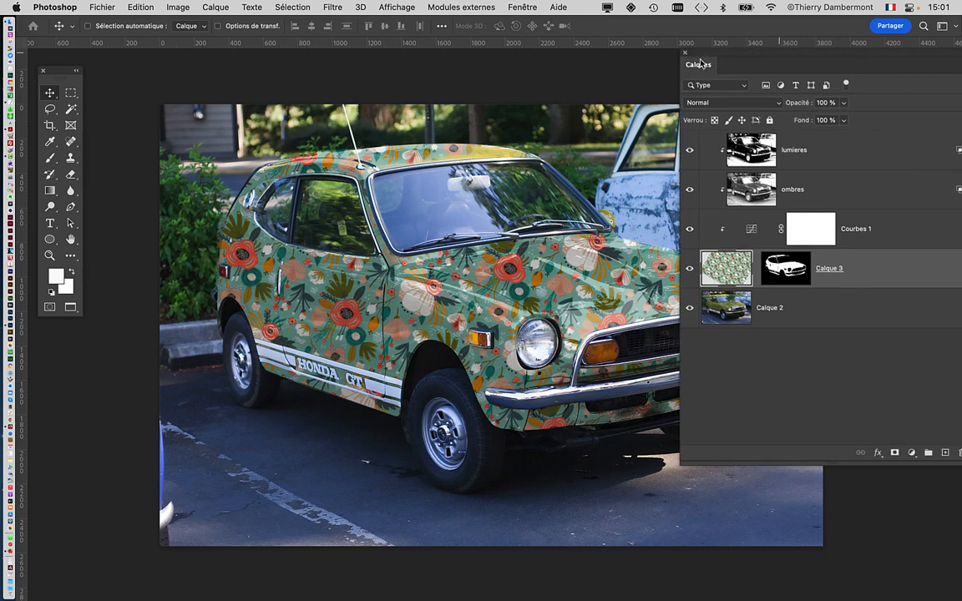
click(689, 236)
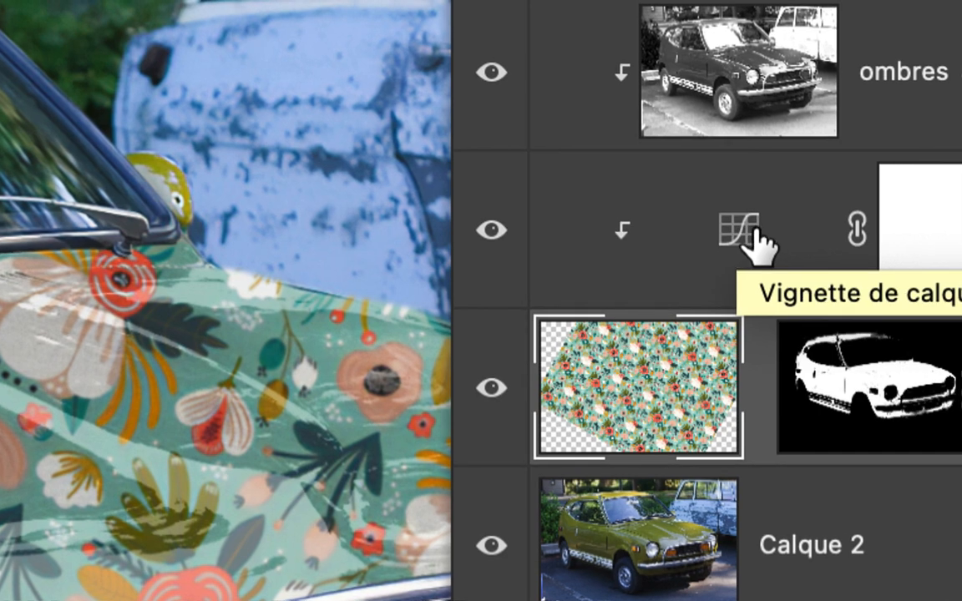
click(751, 232)
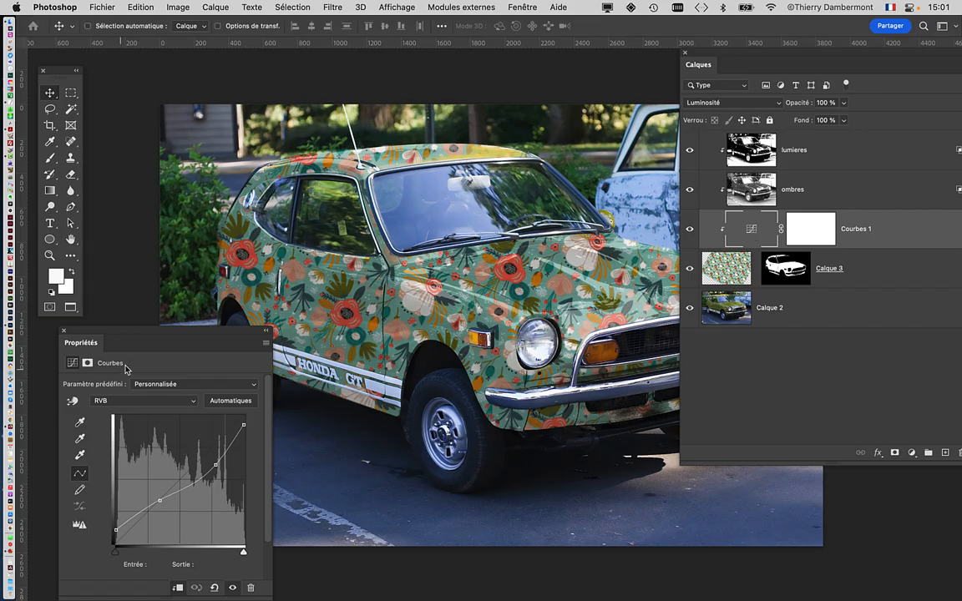
drag(166, 335, 243, 81)
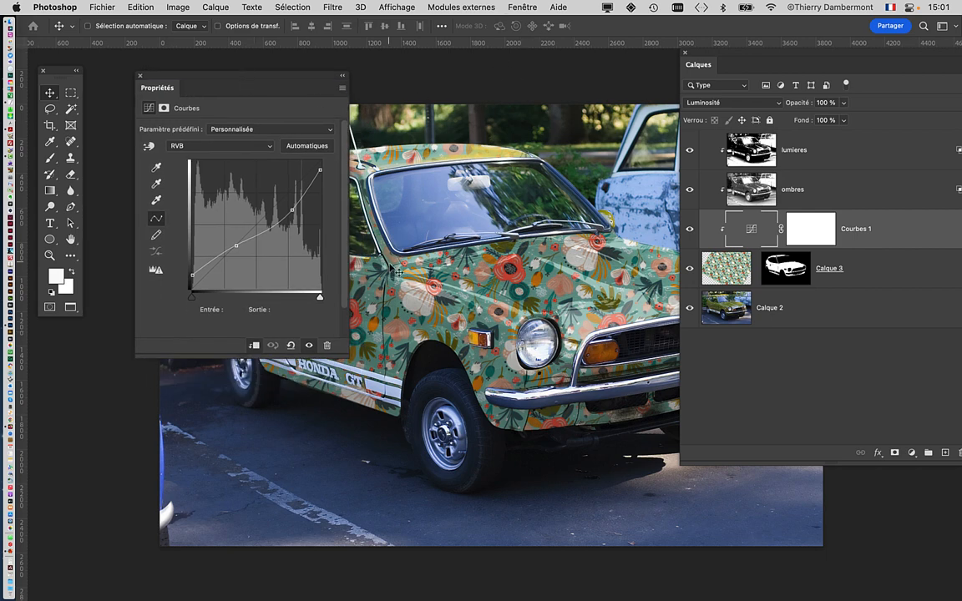
drag(341, 351, 427, 376)
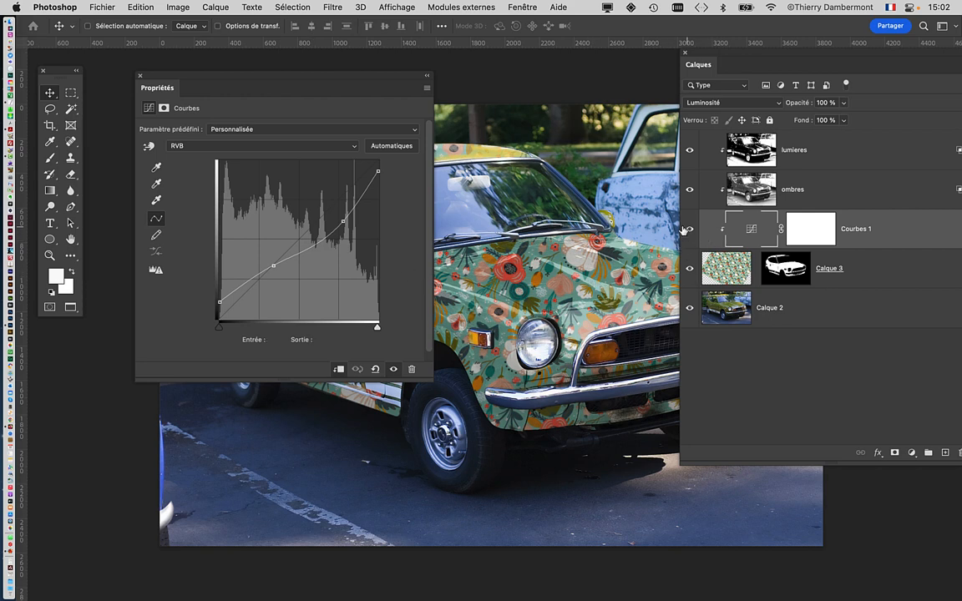
drag(387, 75, 280, 264)
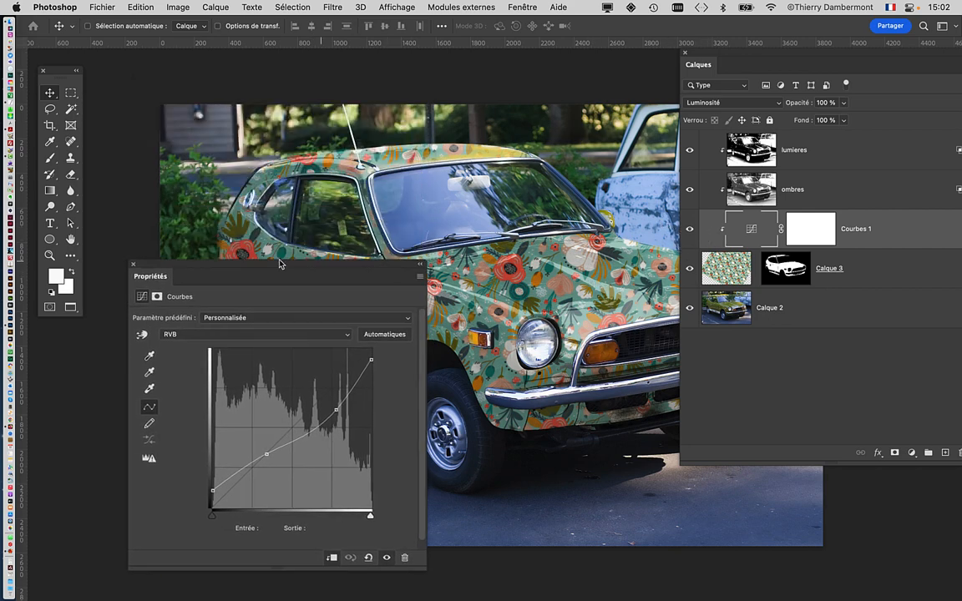
click(134, 266)
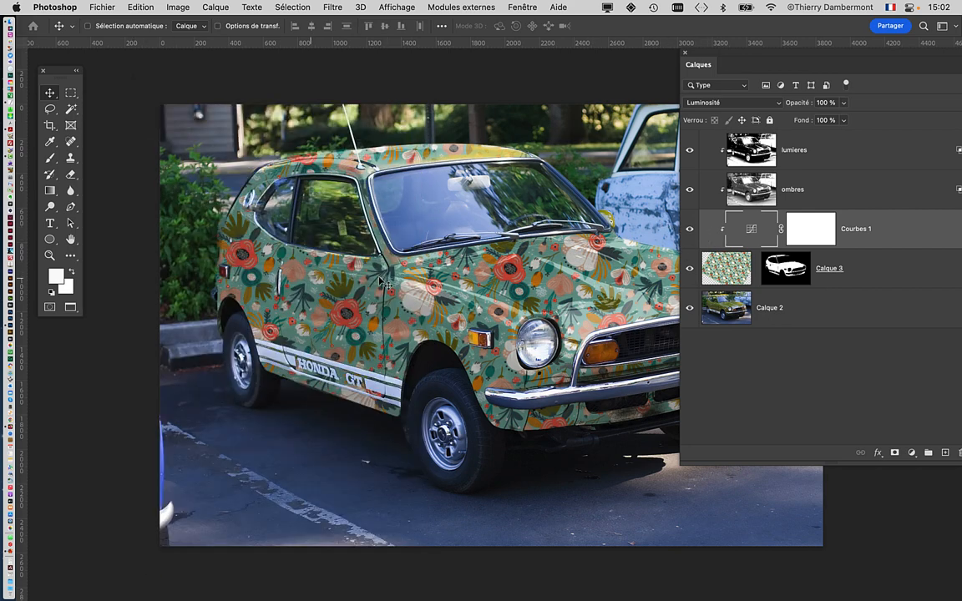
- Select the ombres layer, bring the layer list and car into view, and check its blending options without changing them
click(799, 190)
drag(748, 55, 698, 61)
drag(443, 203, 290, 173)
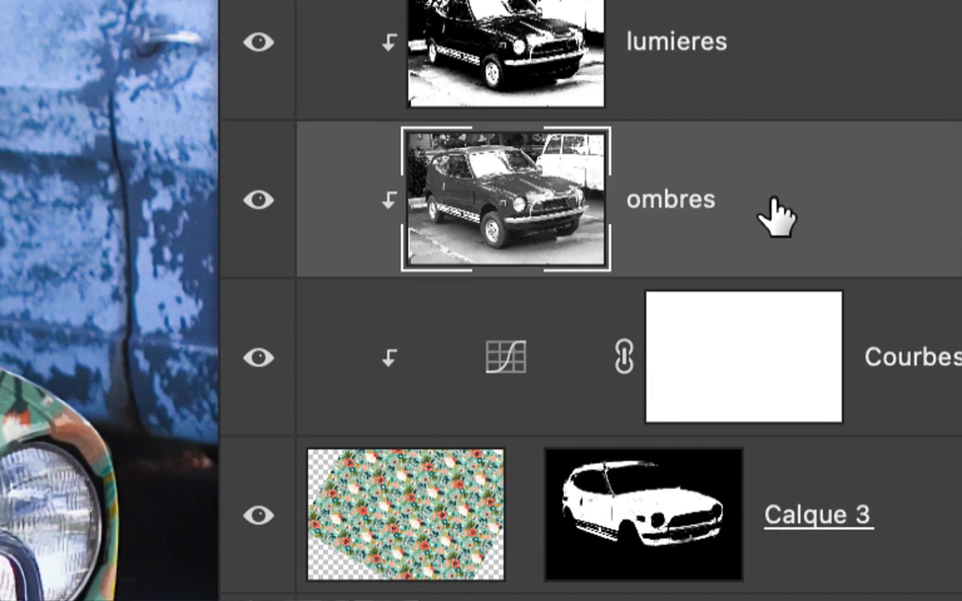
double_click(774, 211)
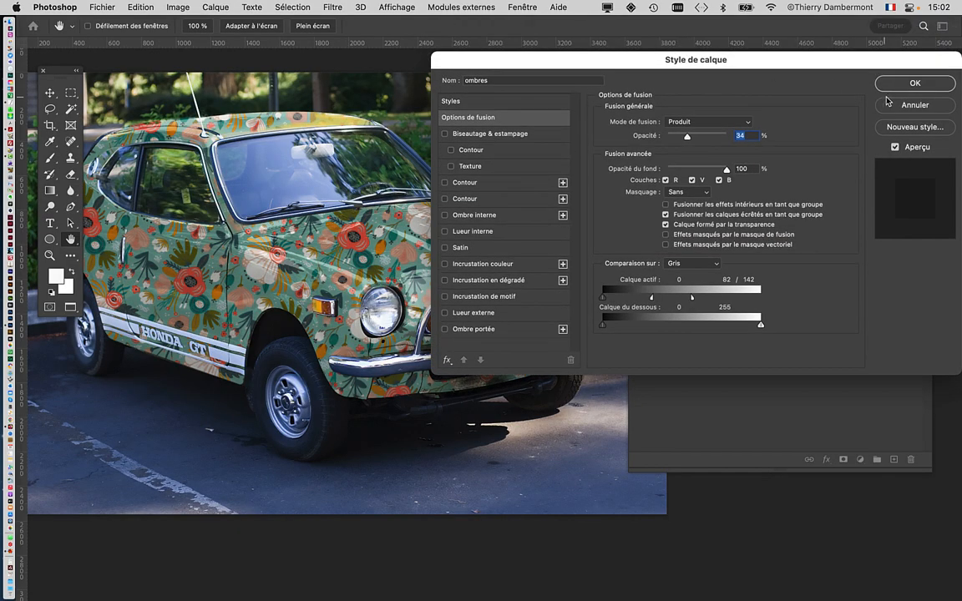
click(913, 81)
- Look through the layer style commands available for the ombres layer and shorten the Calques panel
click(217, 7)
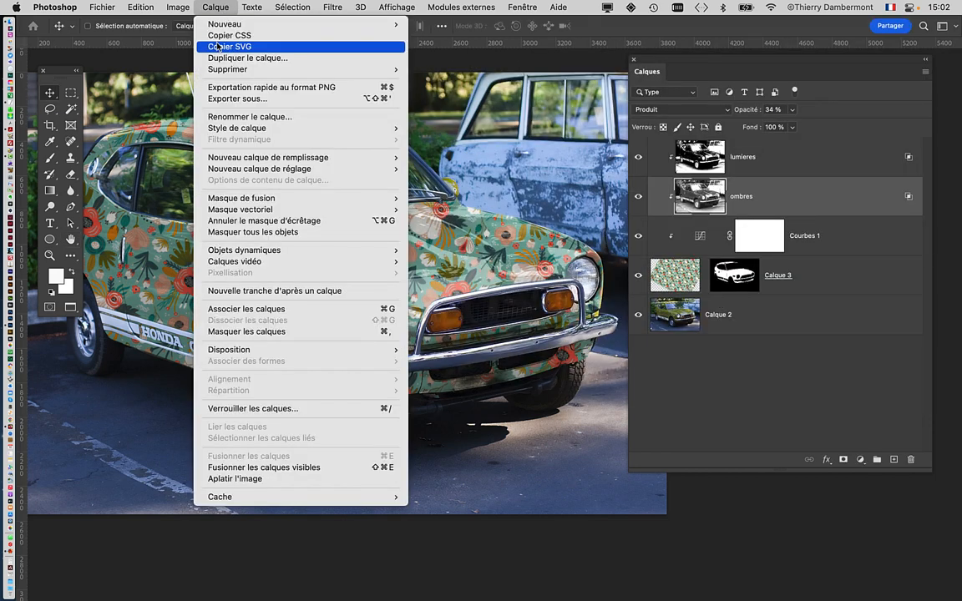
mouse_move(343, 128)
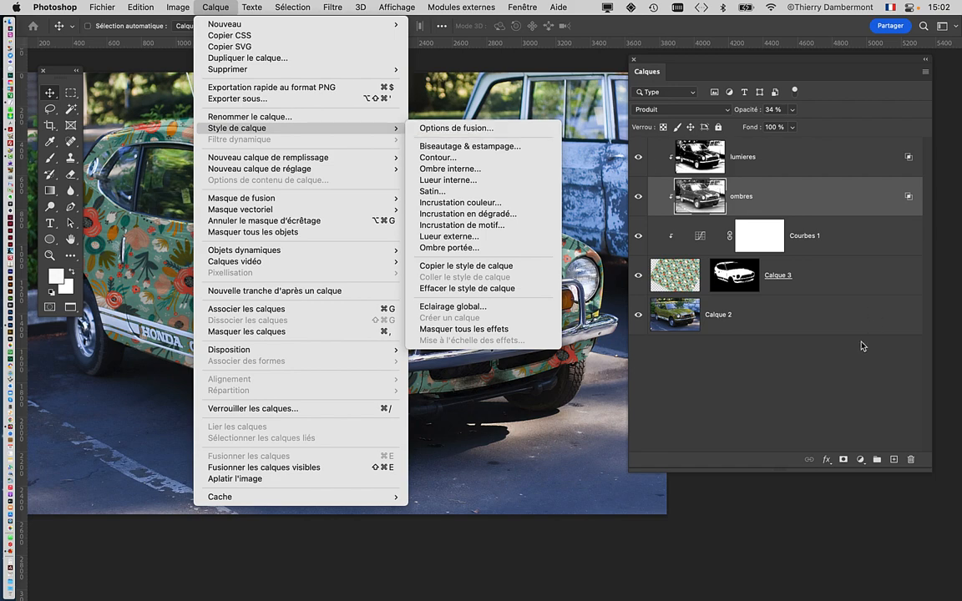
click(862, 345)
drag(928, 471, 925, 371)
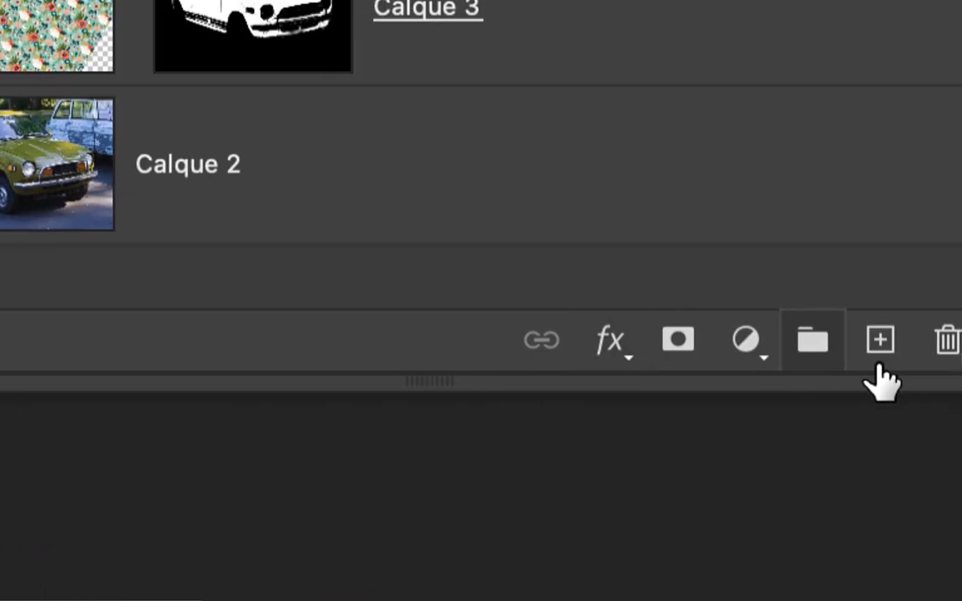
- Reopen the blending options of the ombres layer and examine its blend mode, opacity and active-layer comparison range
click(851, 363)
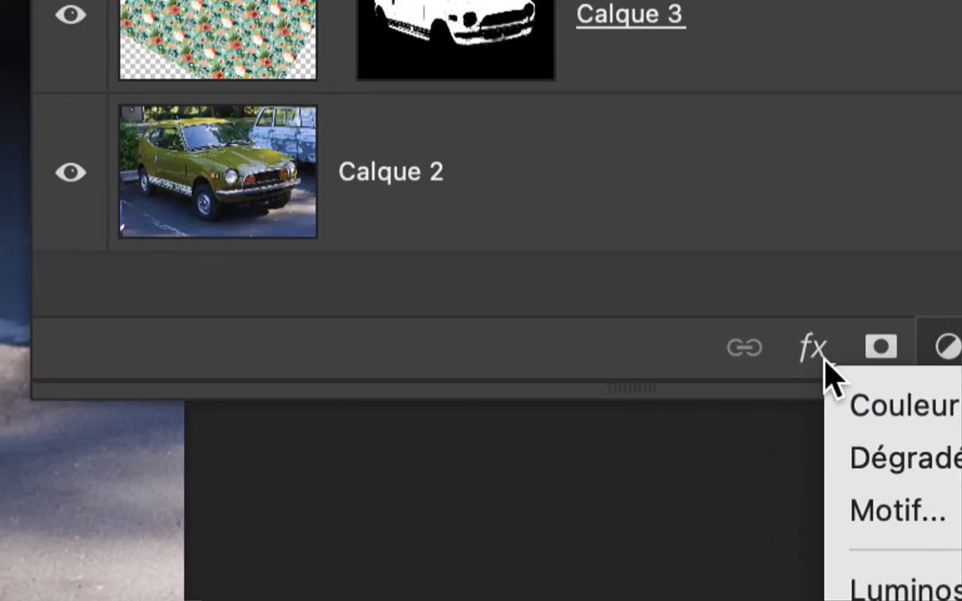
click(649, 70)
click(650, 70)
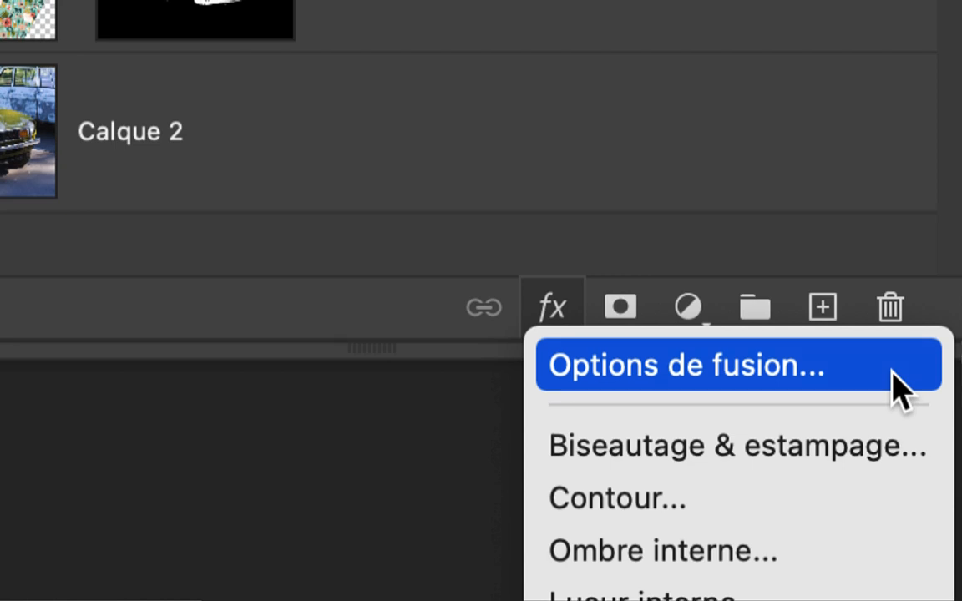
click(900, 385)
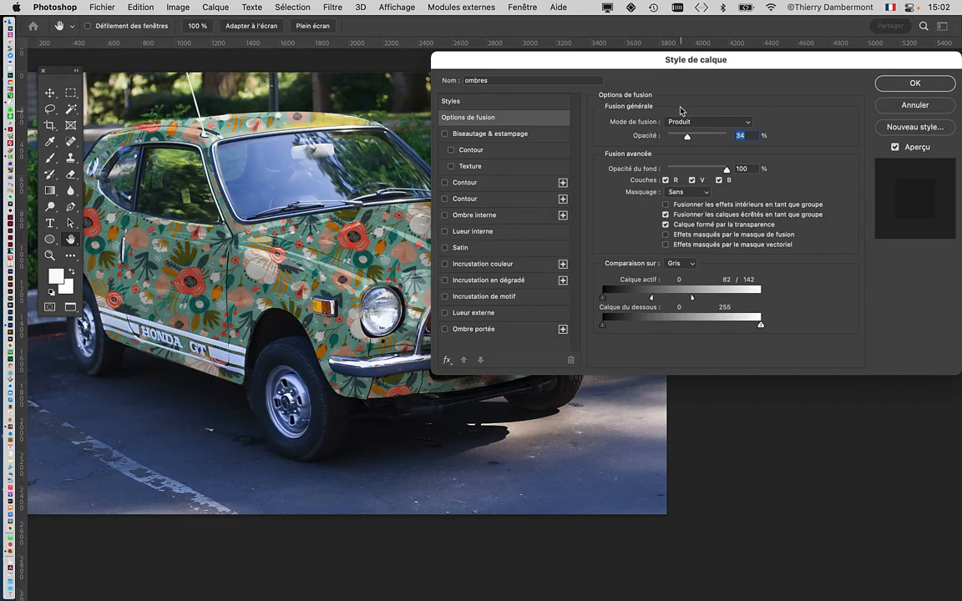
drag(655, 63, 623, 316)
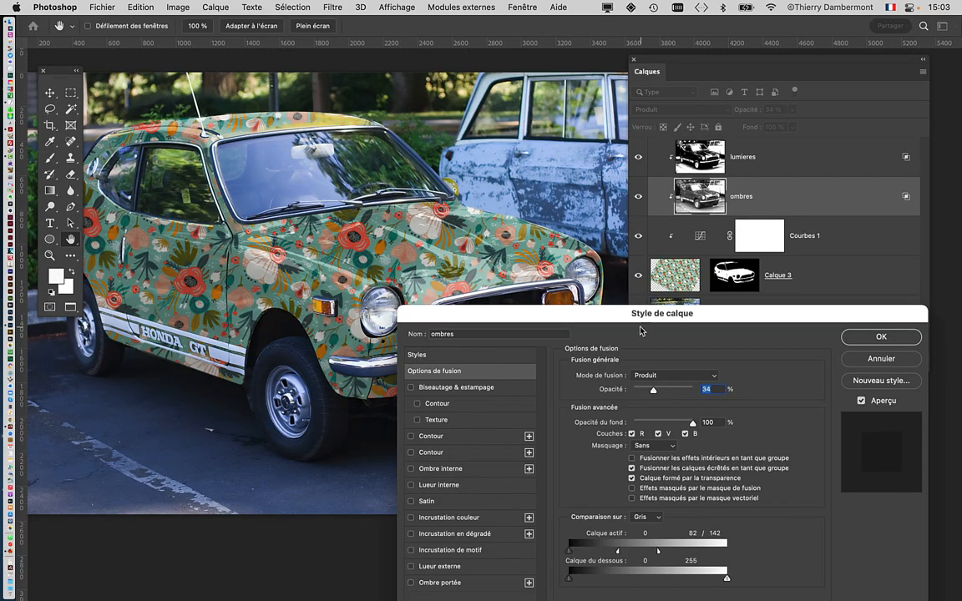
drag(640, 332, 712, 49)
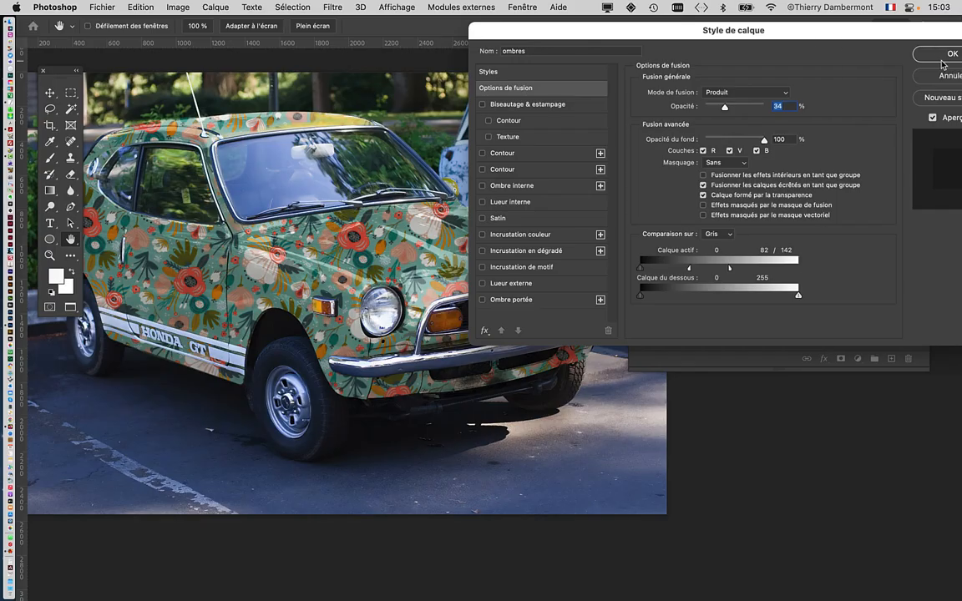
- Close the ombres blending options and examine the lumieres layer's blend mode, opacity and active-layer comparison range without changing them
key(Return)
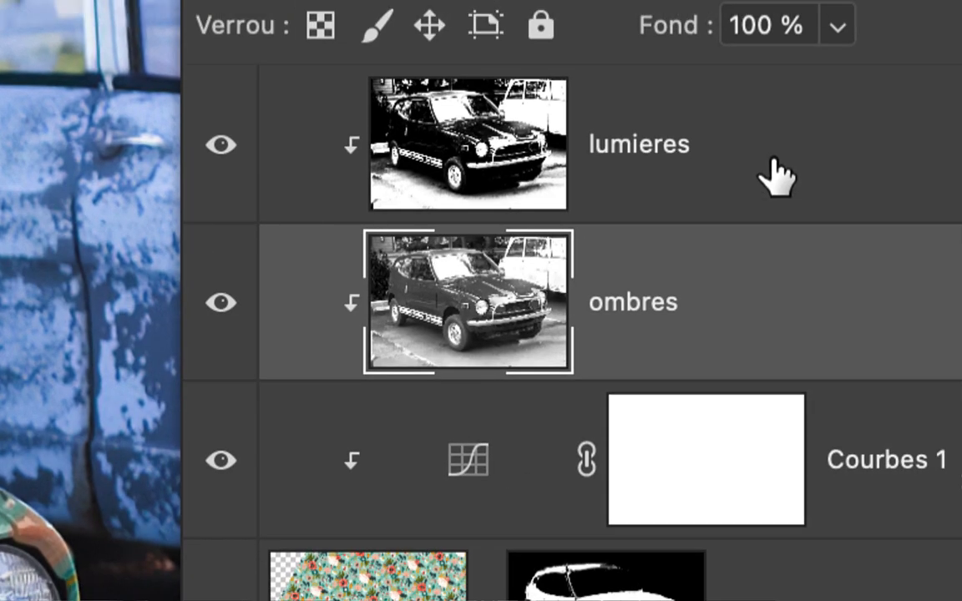
click(771, 159)
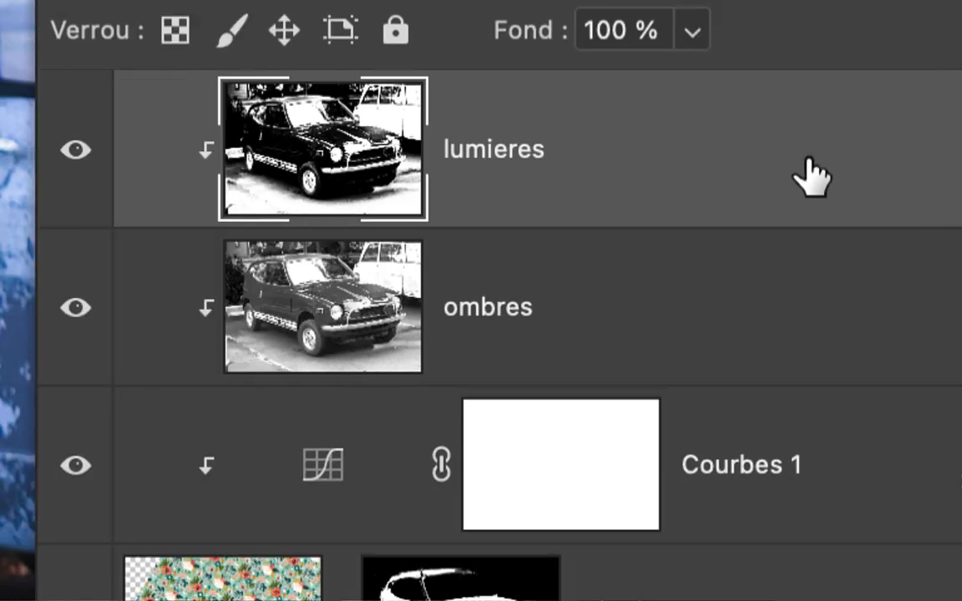
double_click(631, 146)
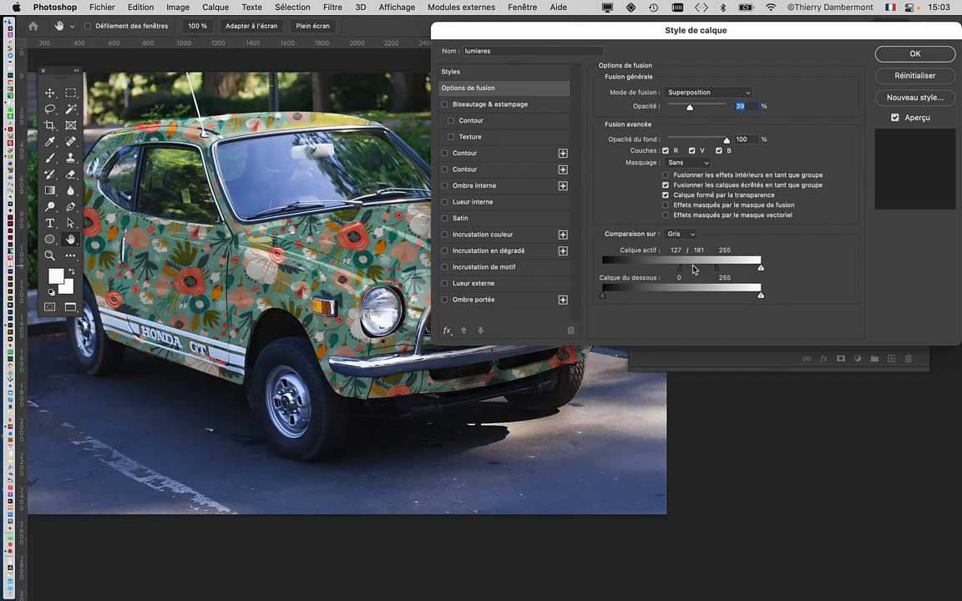
click(914, 79)
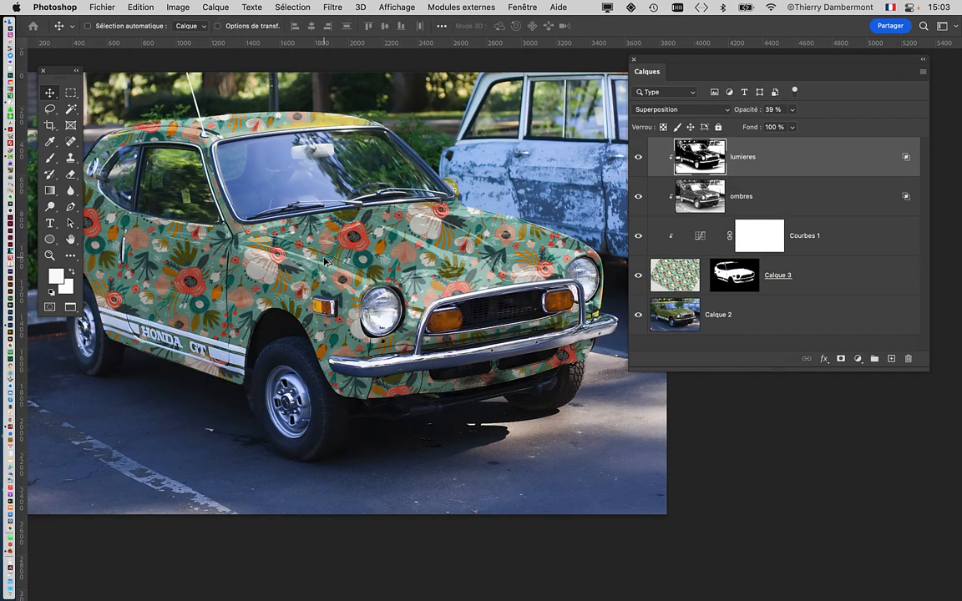
- Inspect the reflections on the car's hood, narrow the Calques panel and reposition it beside the car
scroll(325, 261, up, 3)
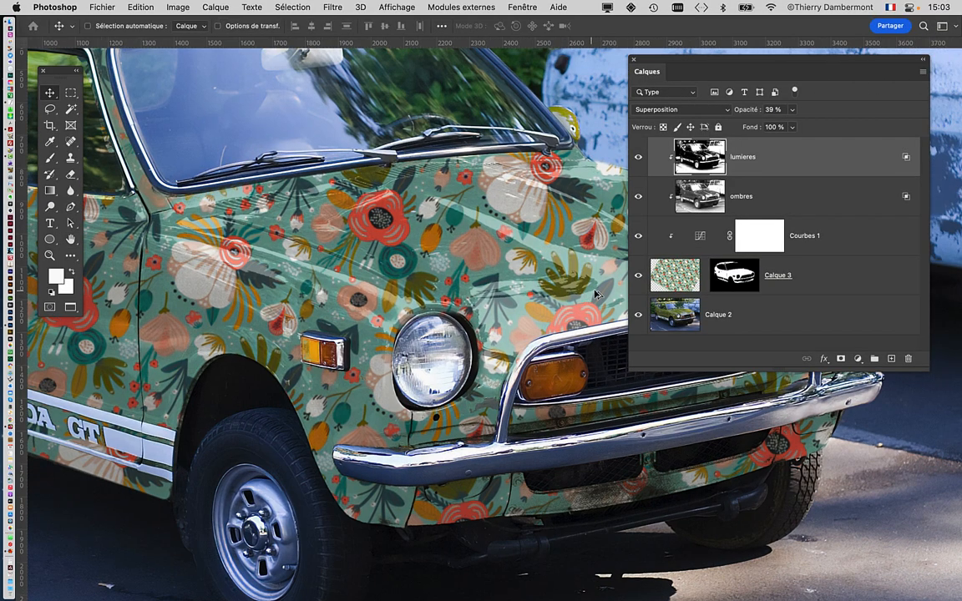
scroll(217, 350, down, 2)
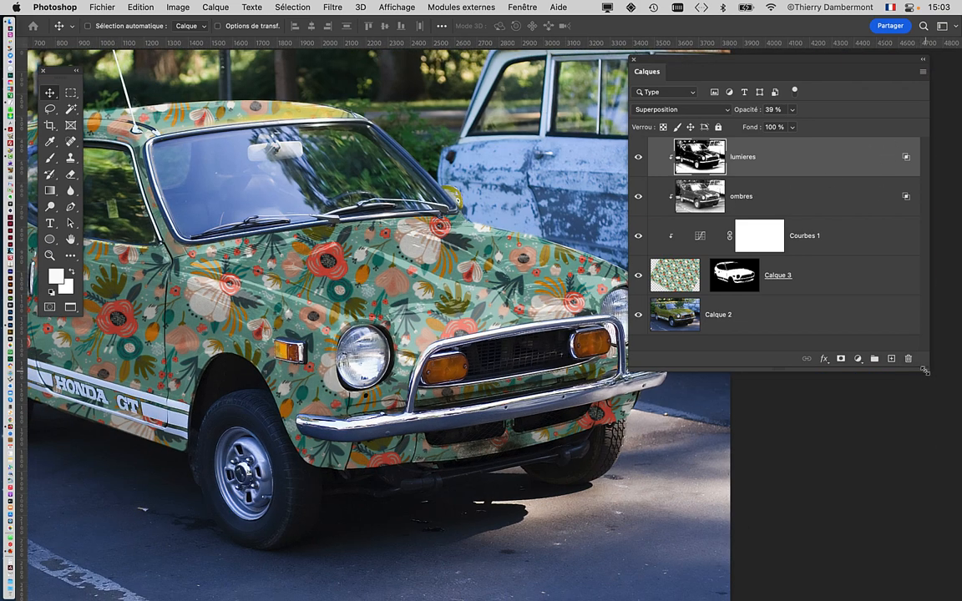
drag(897, 376, 869, 373)
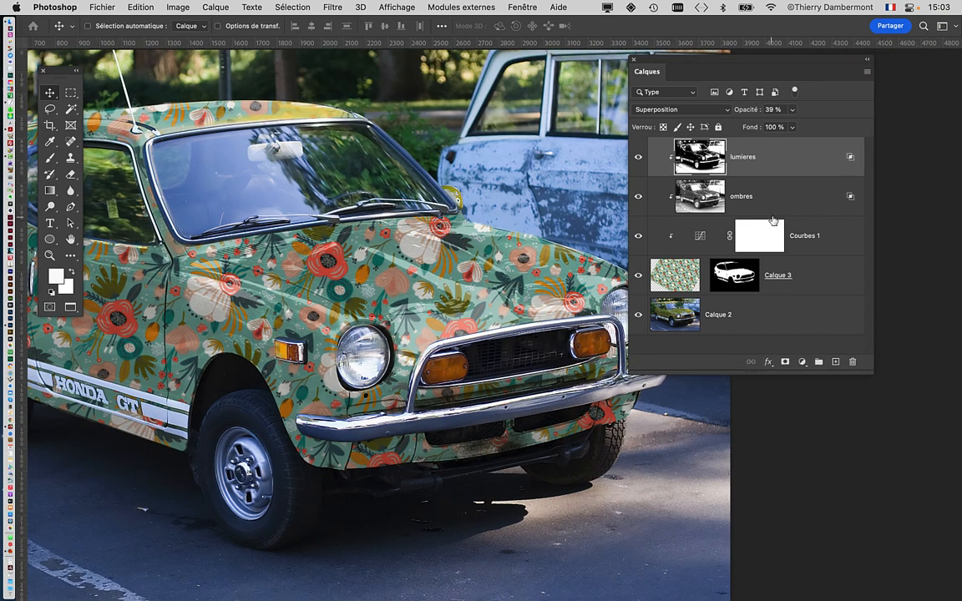
drag(740, 63, 764, 99)
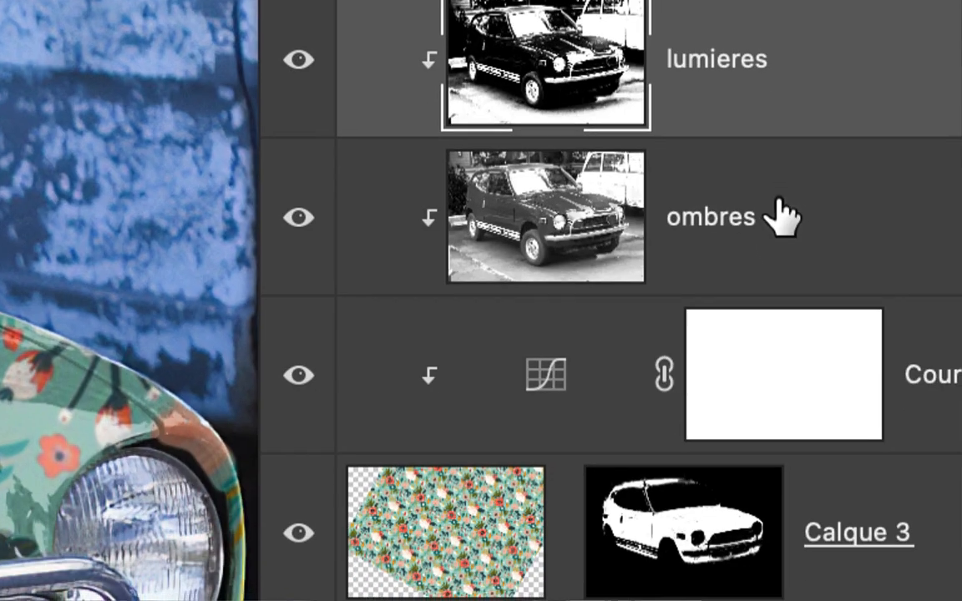
- Compare the clipped ombres and lumieres layers by selecting them alternately, finishing with ombres selected
click(785, 217)
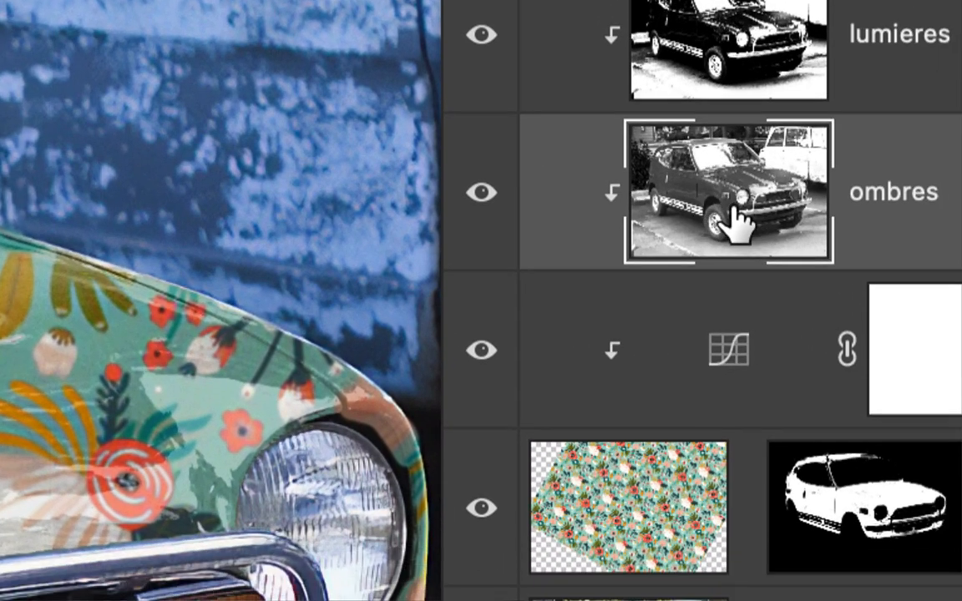
click(778, 66)
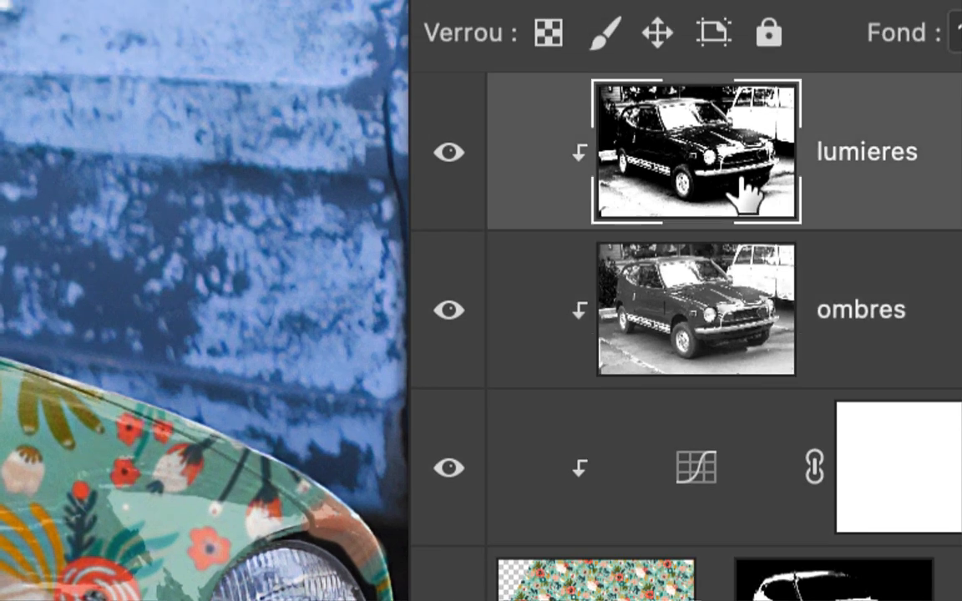
click(728, 284)
click(726, 209)
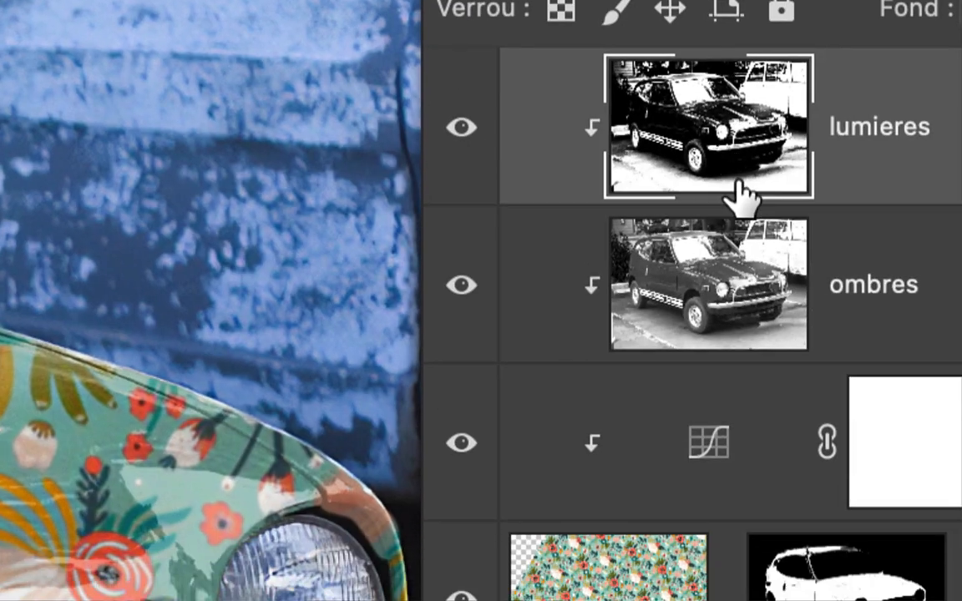
click(747, 250)
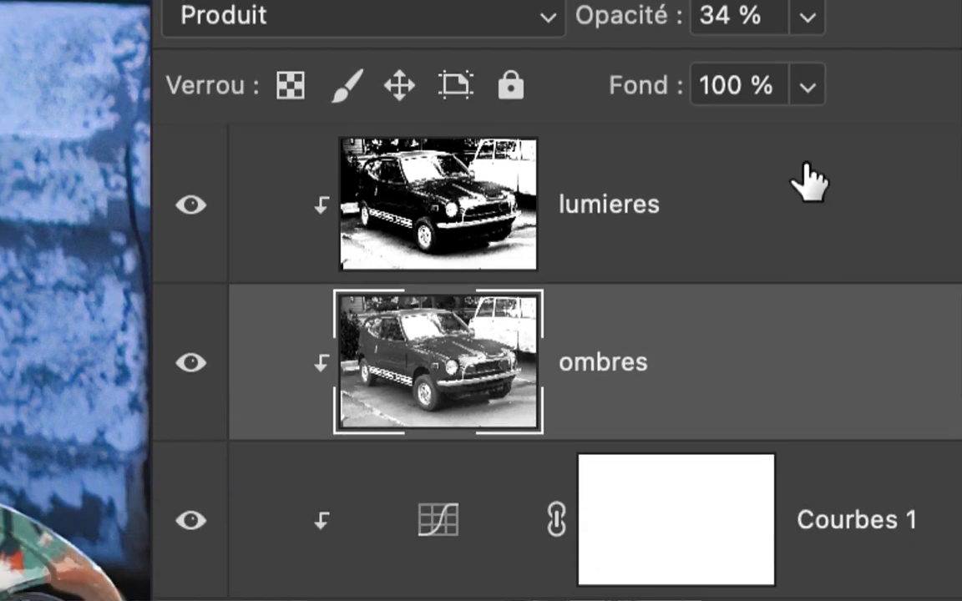
click(777, 67)
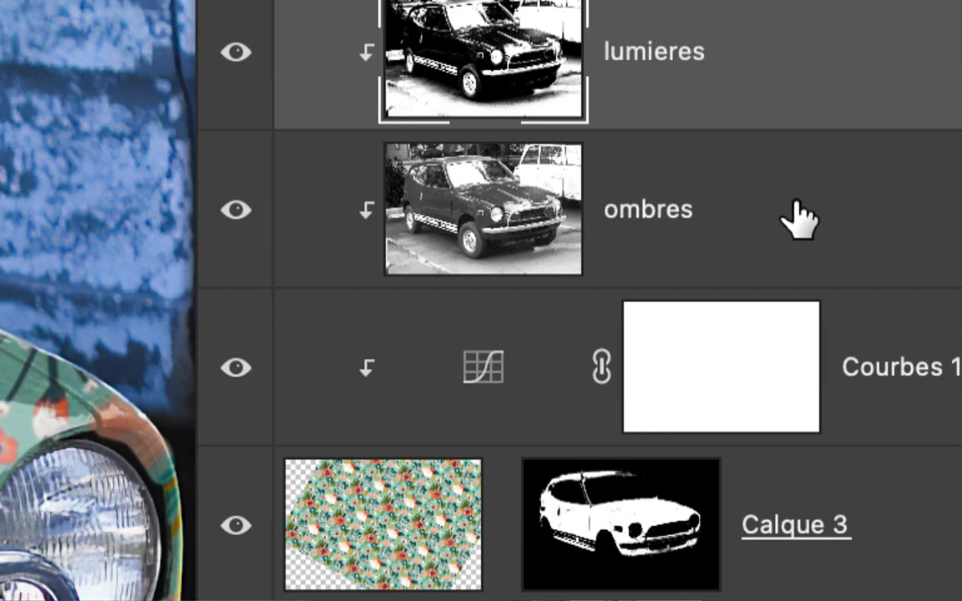
click(797, 219)
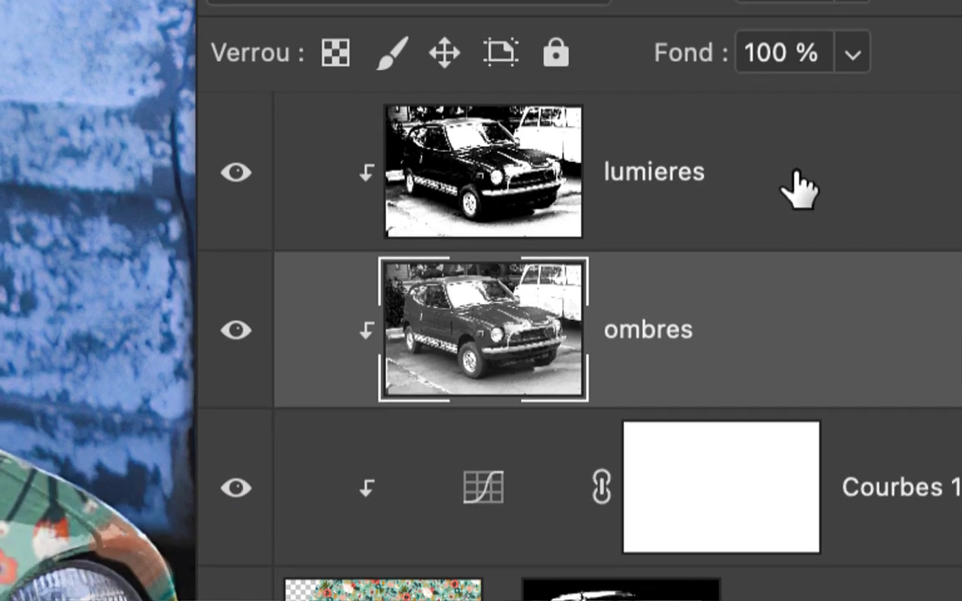
click(797, 190)
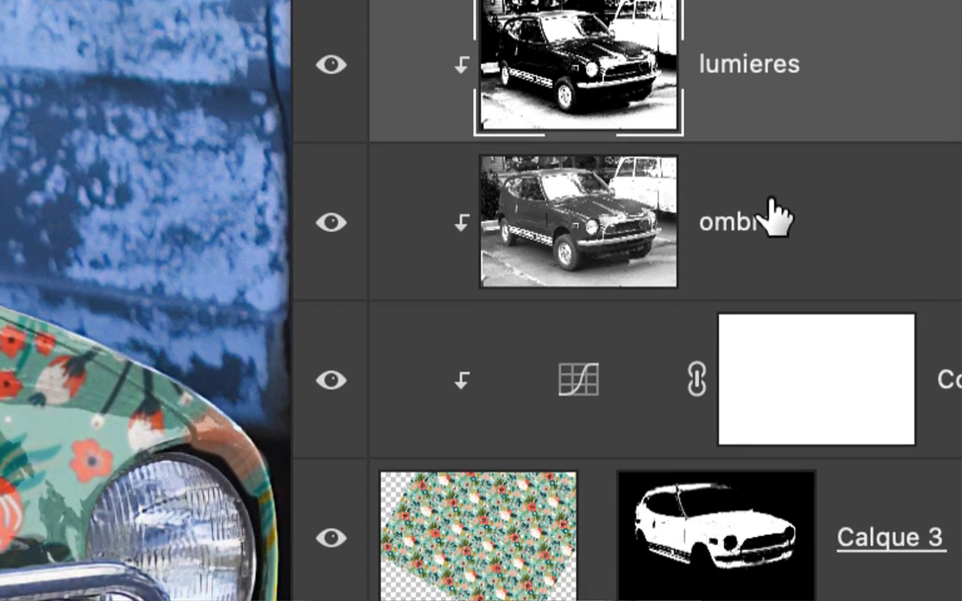
click(775, 219)
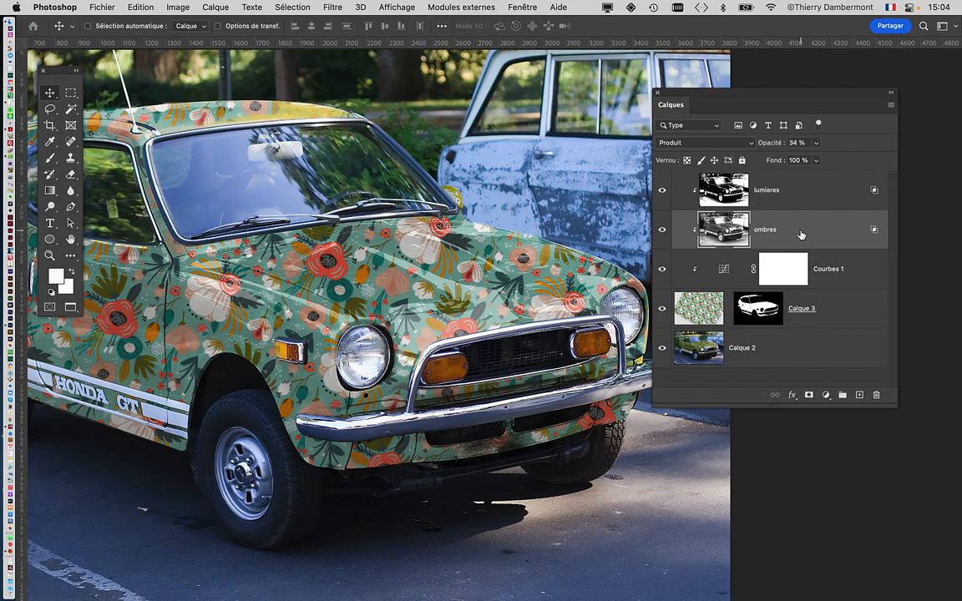
- Bring more of the car into view and raise the ombres layer's opacity to 72 %
scroll(564, 280, down, 2)
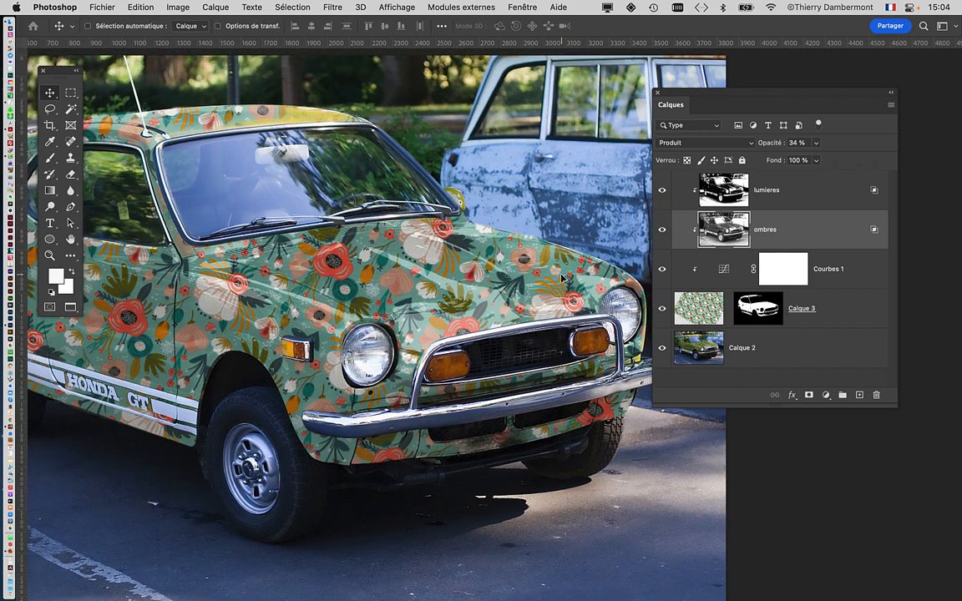
scroll(564, 279, down, 2)
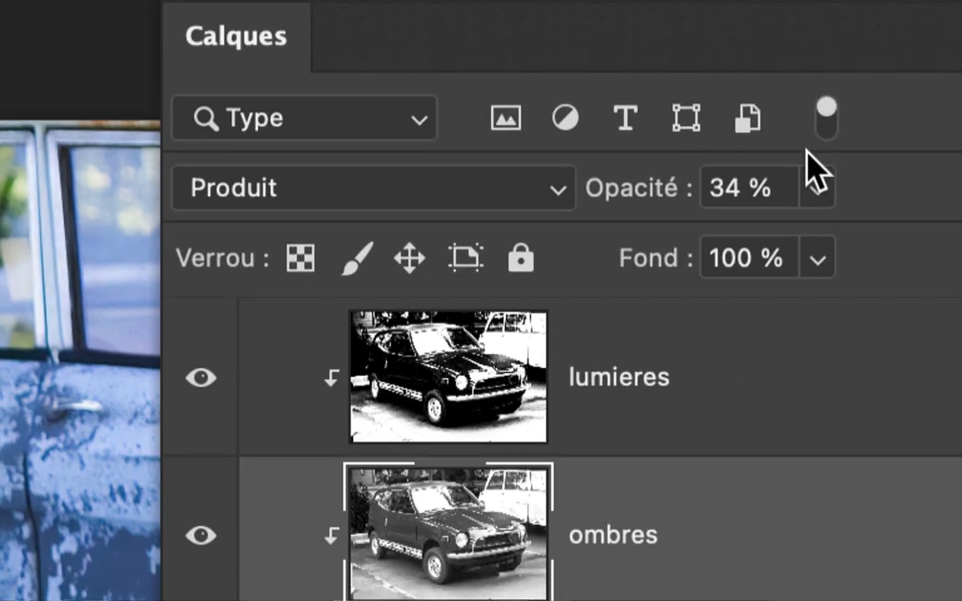
click(814, 143)
drag(825, 215, 880, 217)
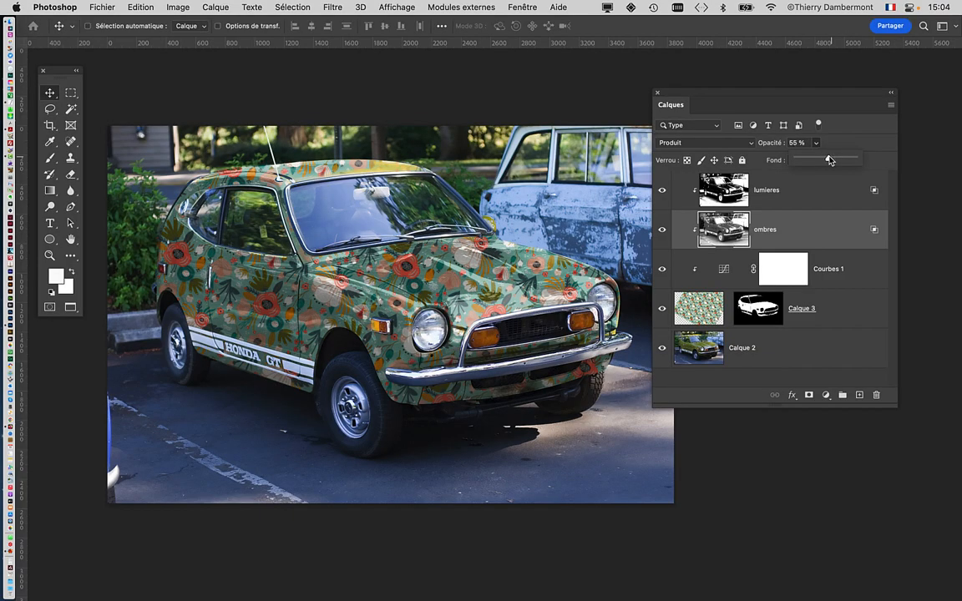
mouse_move(829, 161)
mouse_down()
mouse_move(817, 159)
mouse_move(838, 162)
mouse_up()
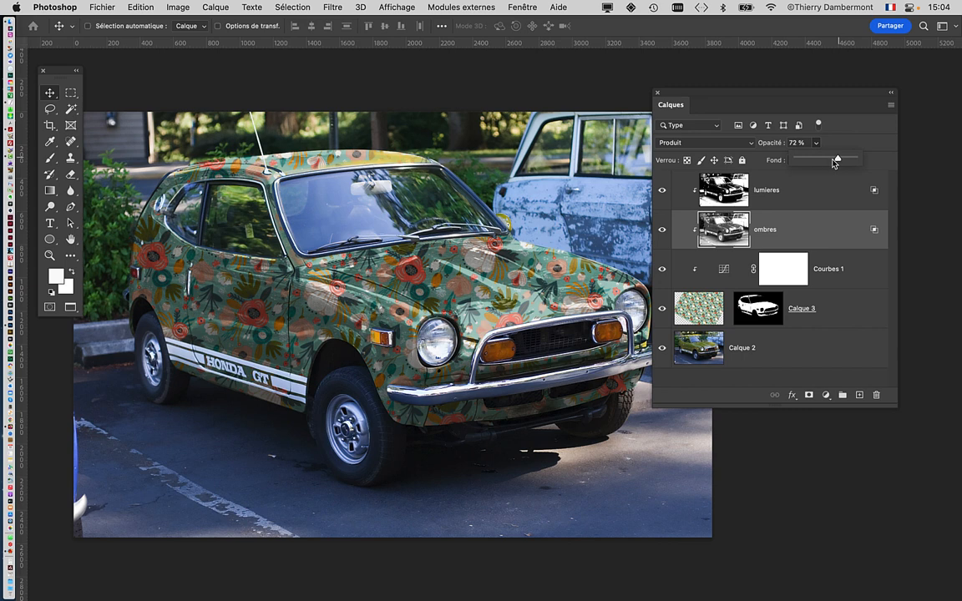
- Select the lumieres layer and lower its opacity to 28 %
click(734, 189)
click(816, 144)
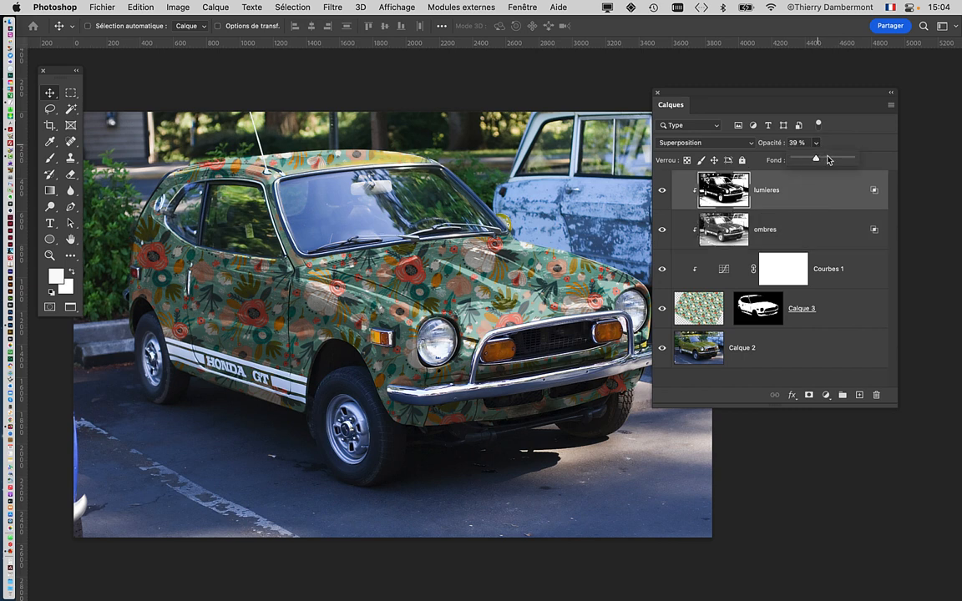
mouse_move(828, 161)
mouse_down()
mouse_move(799, 161)
mouse_move(819, 164)
mouse_up()
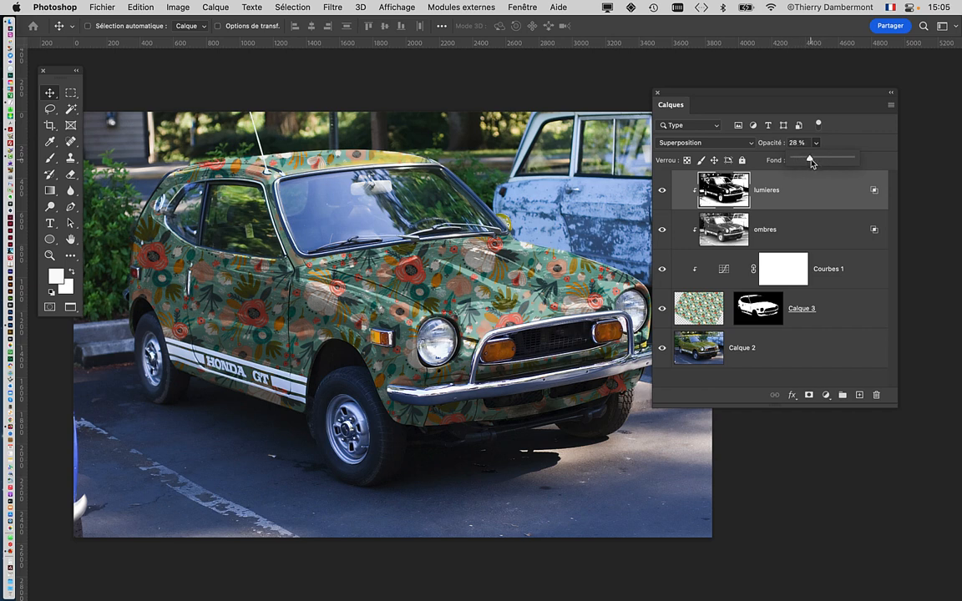
- Set the split dark limit of the lumieres layer's active-layer comparison range to 41 / 121 in its blending options
double_click(814, 197)
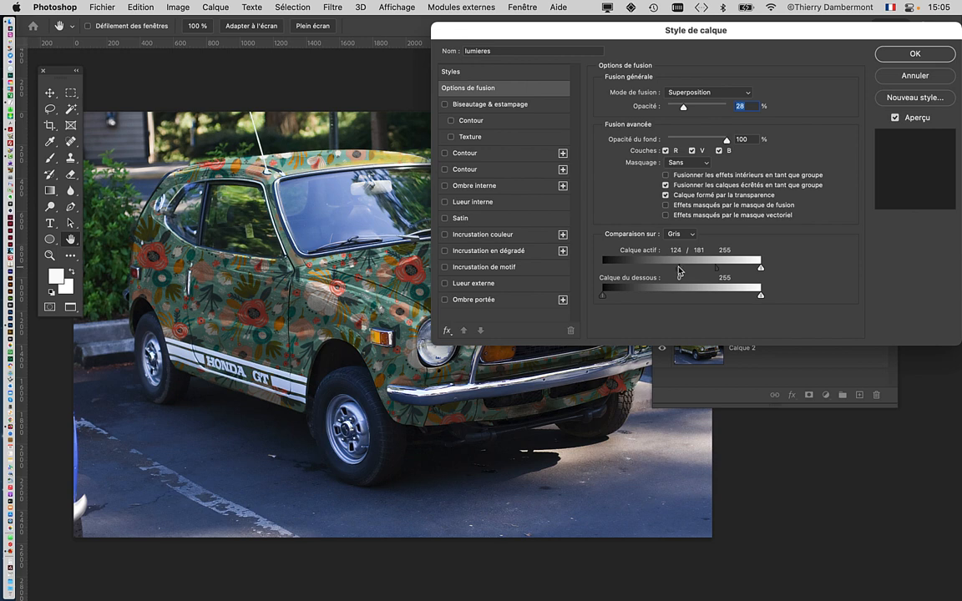
drag(597, 45, 764, 39)
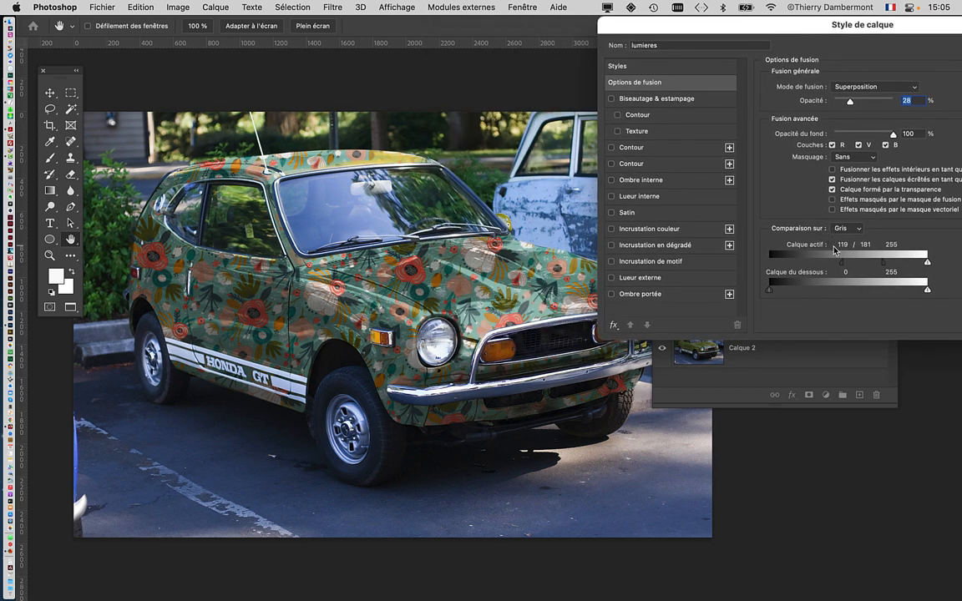
drag(838, 259, 816, 261)
drag(882, 263, 795, 264)
drag(874, 266, 845, 266)
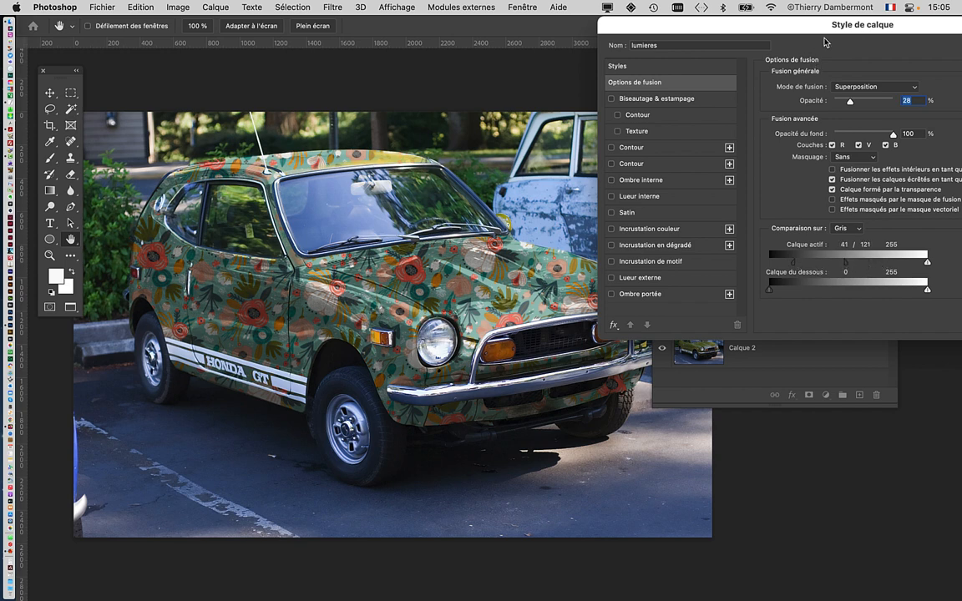
drag(824, 27, 646, 42)
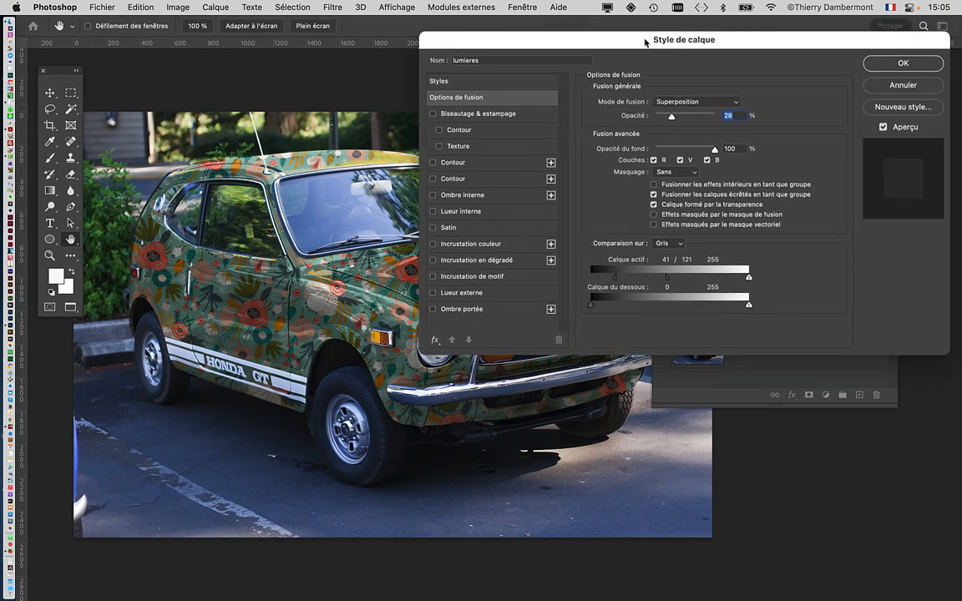
click(902, 64)
- Set the split light limit of the ombres layer's active-layer comparison range to 78 / 114 in its blending options
click(802, 232)
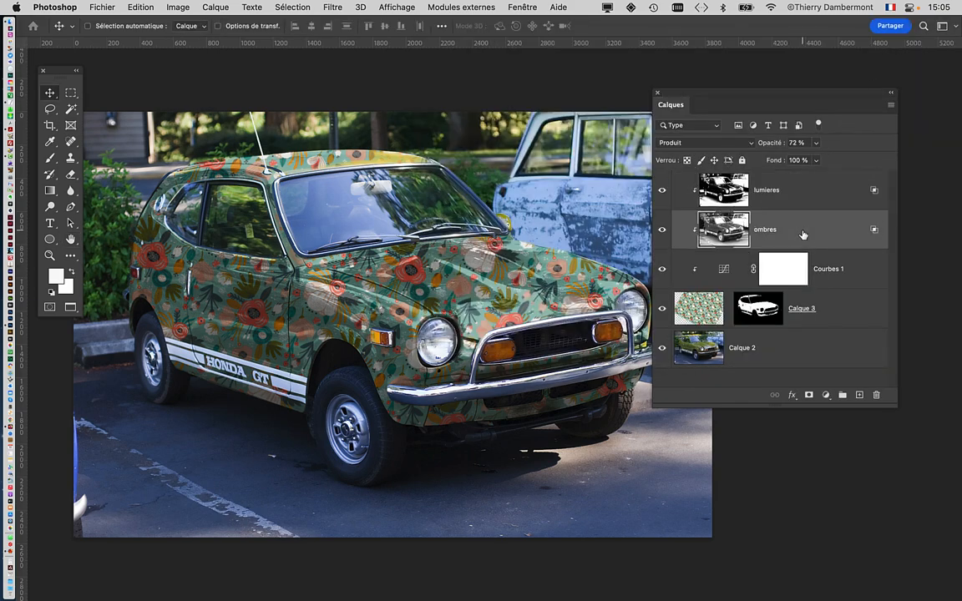
double_click(802, 235)
drag(682, 282, 662, 280)
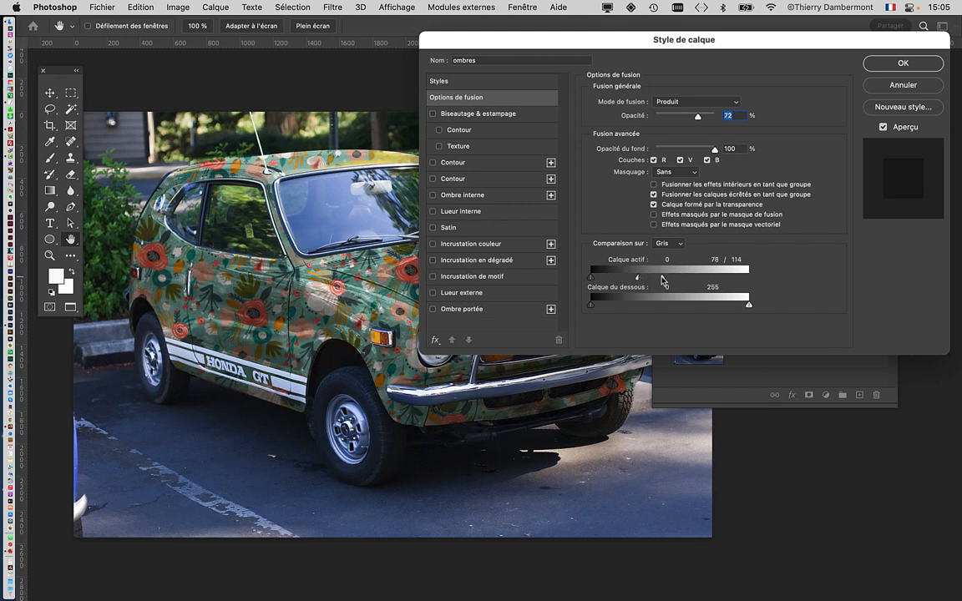
click(910, 66)
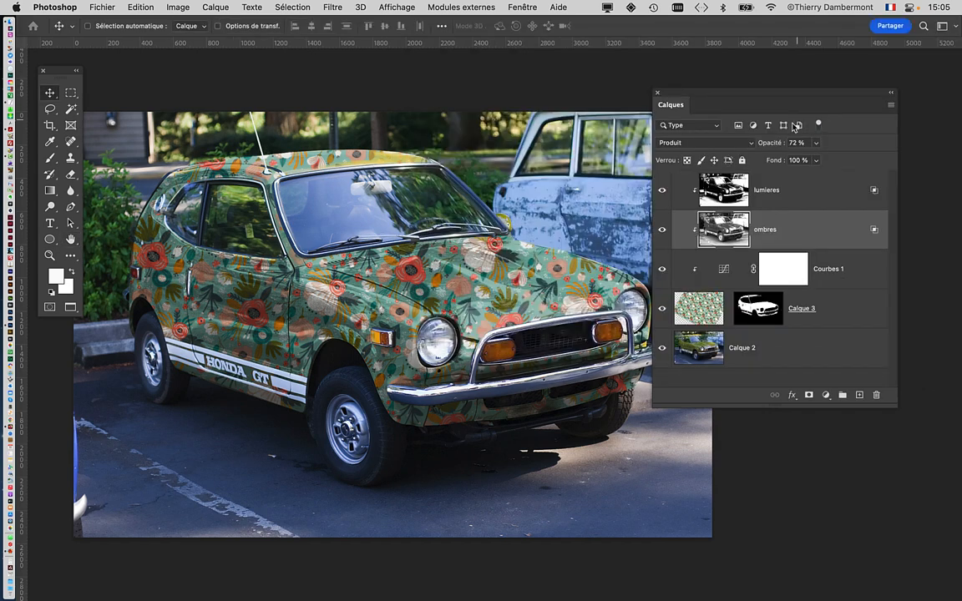
- Set the split dark limit of the lumieres layer's active-layer comparison range to 58 / 102, checking the car before confirming
click(789, 191)
double_click(800, 193)
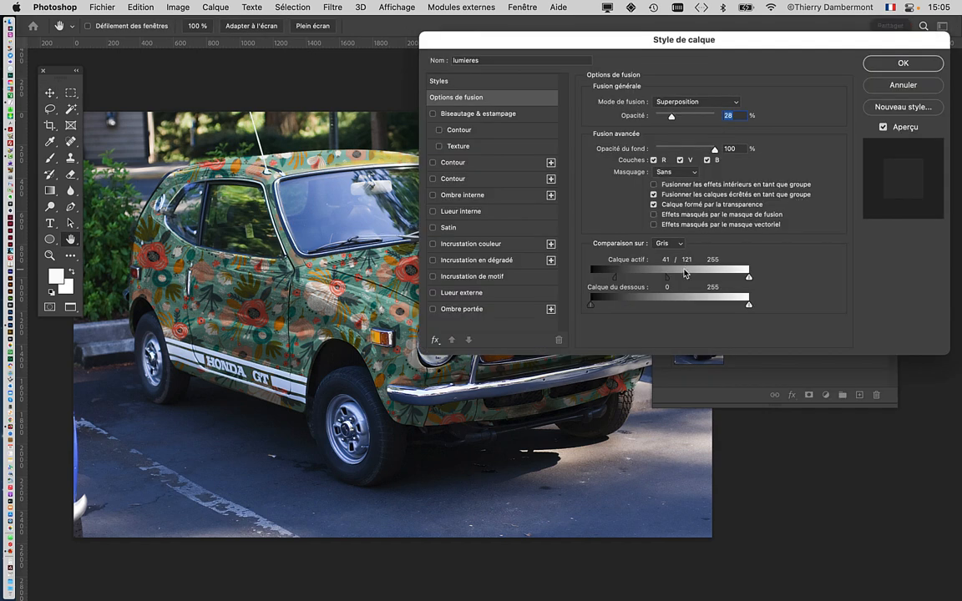
drag(616, 279, 655, 281)
drag(592, 43, 706, 44)
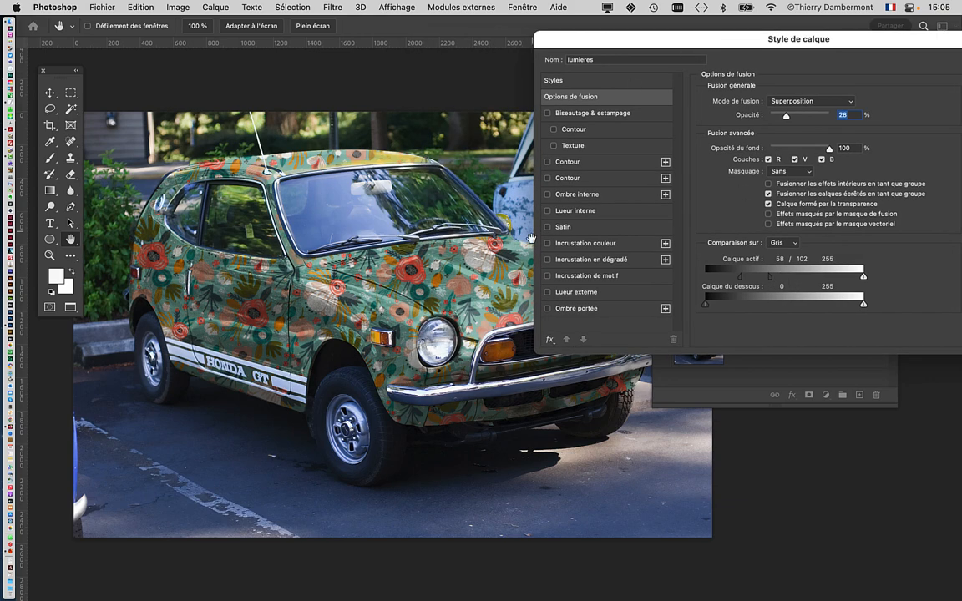
drag(433, 246, 290, 209)
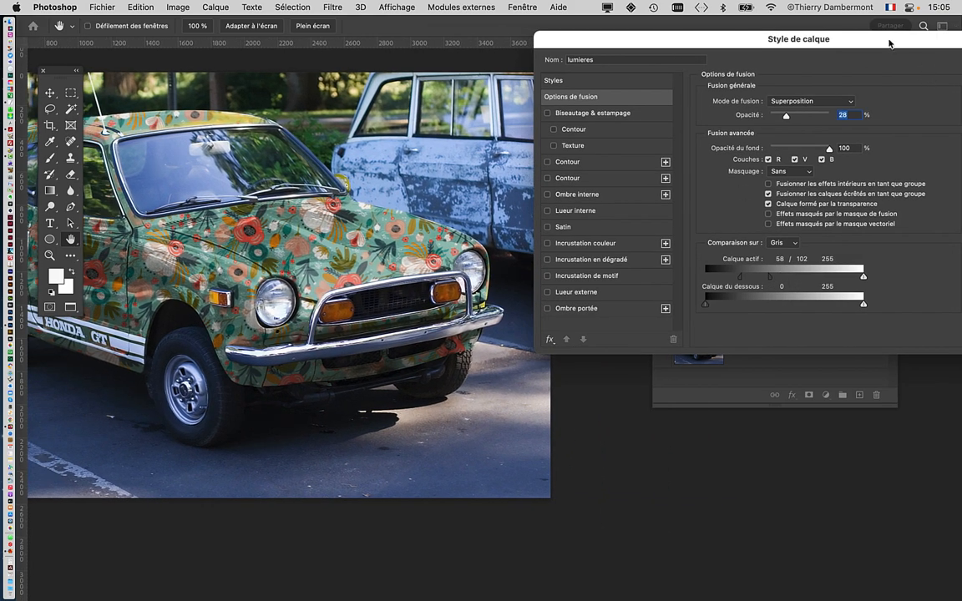
drag(889, 44, 697, 69)
click(818, 95)
- Bring the whole car into view with the Move tool active and shift the Calques panel clear of it
key(v)
key(super+0)
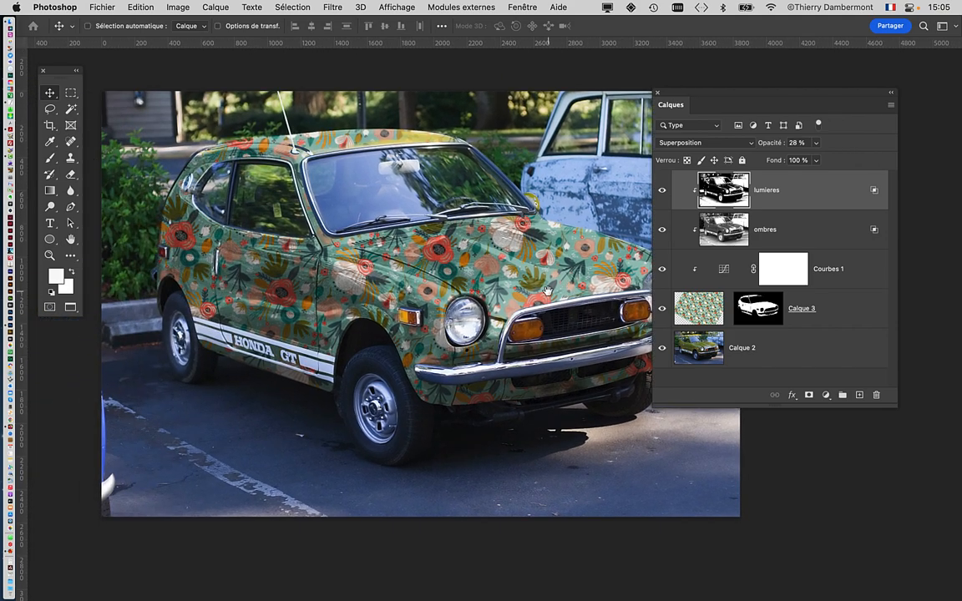
drag(548, 291, 510, 277)
drag(757, 99, 788, 80)
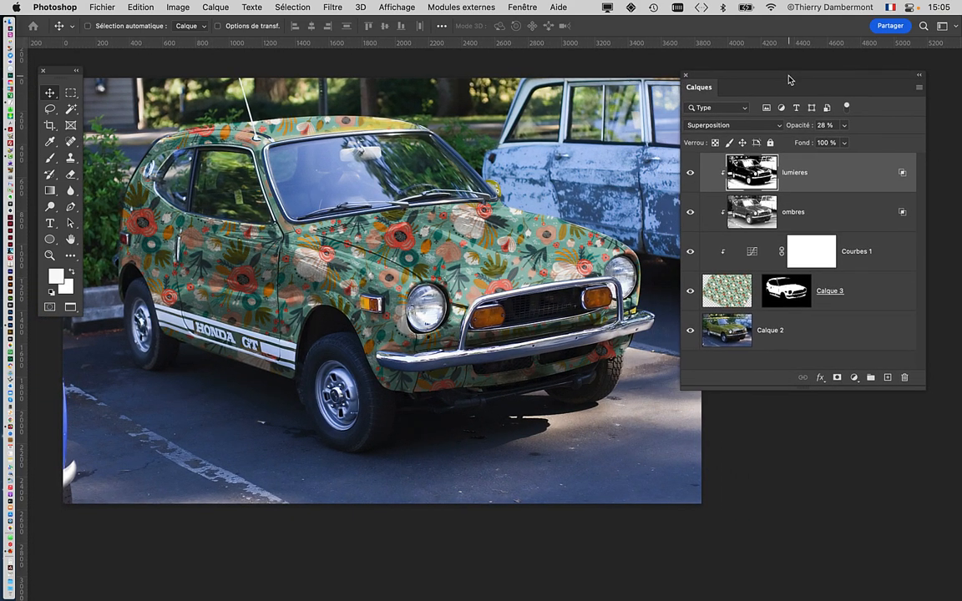